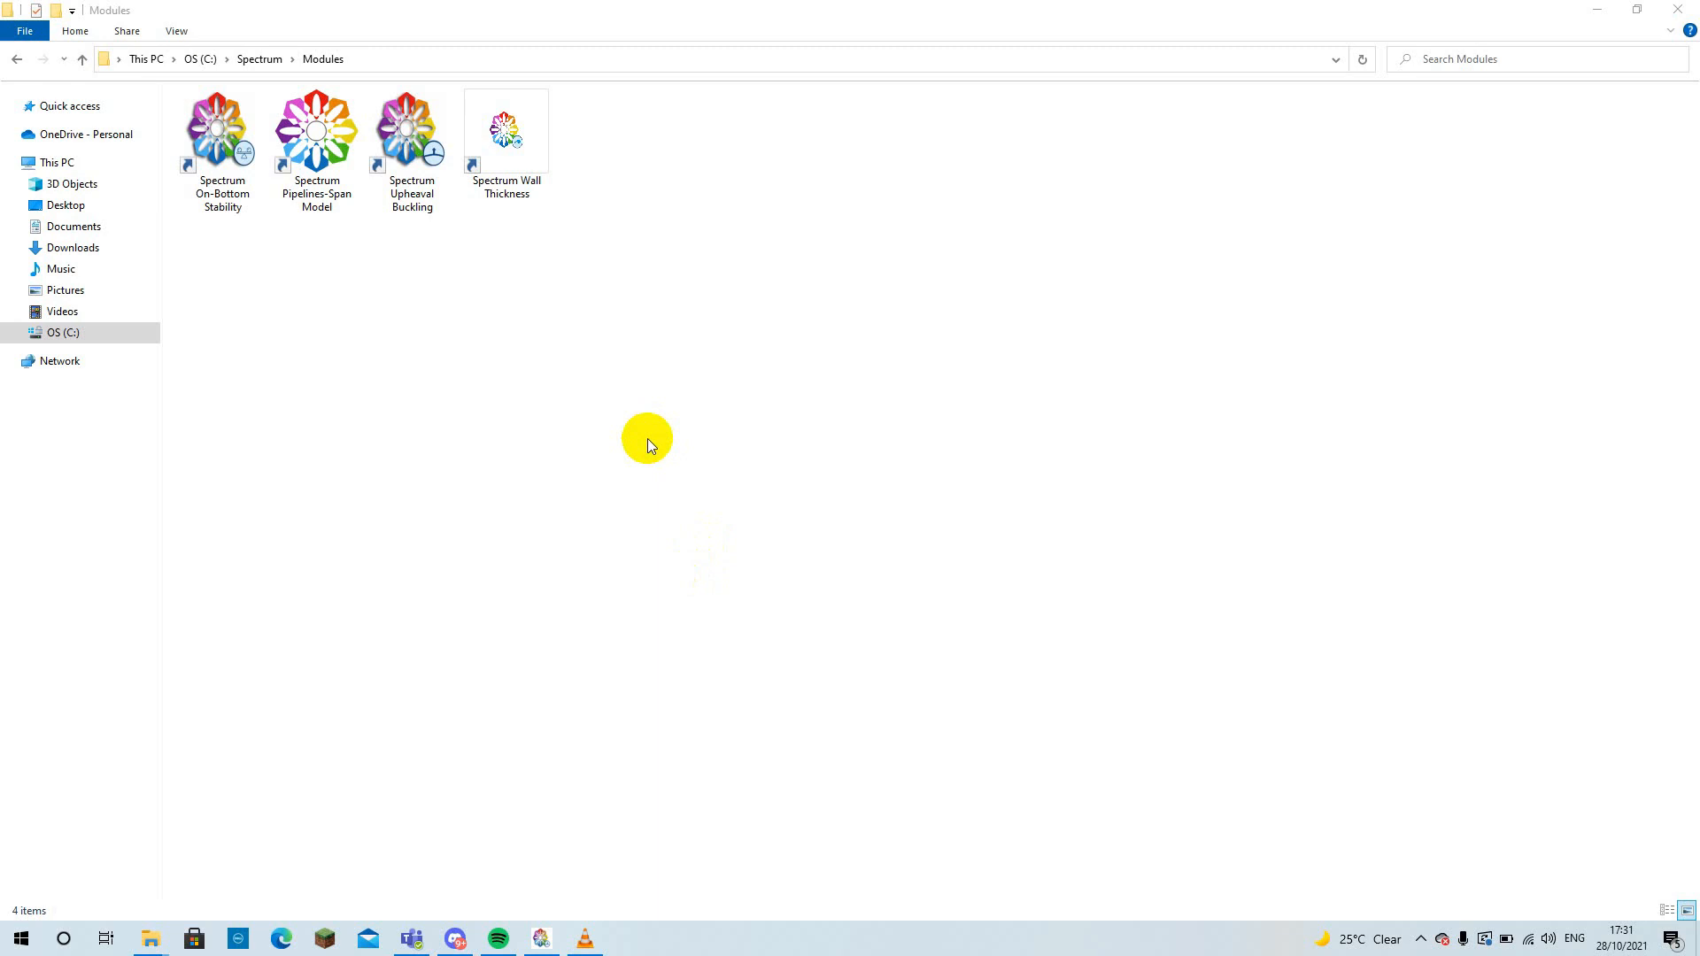
Launch the Spectrum Wall Thickness module and continue past its welcome information to the input data
{"action": "double_click", "coordinate": [505, 137]}
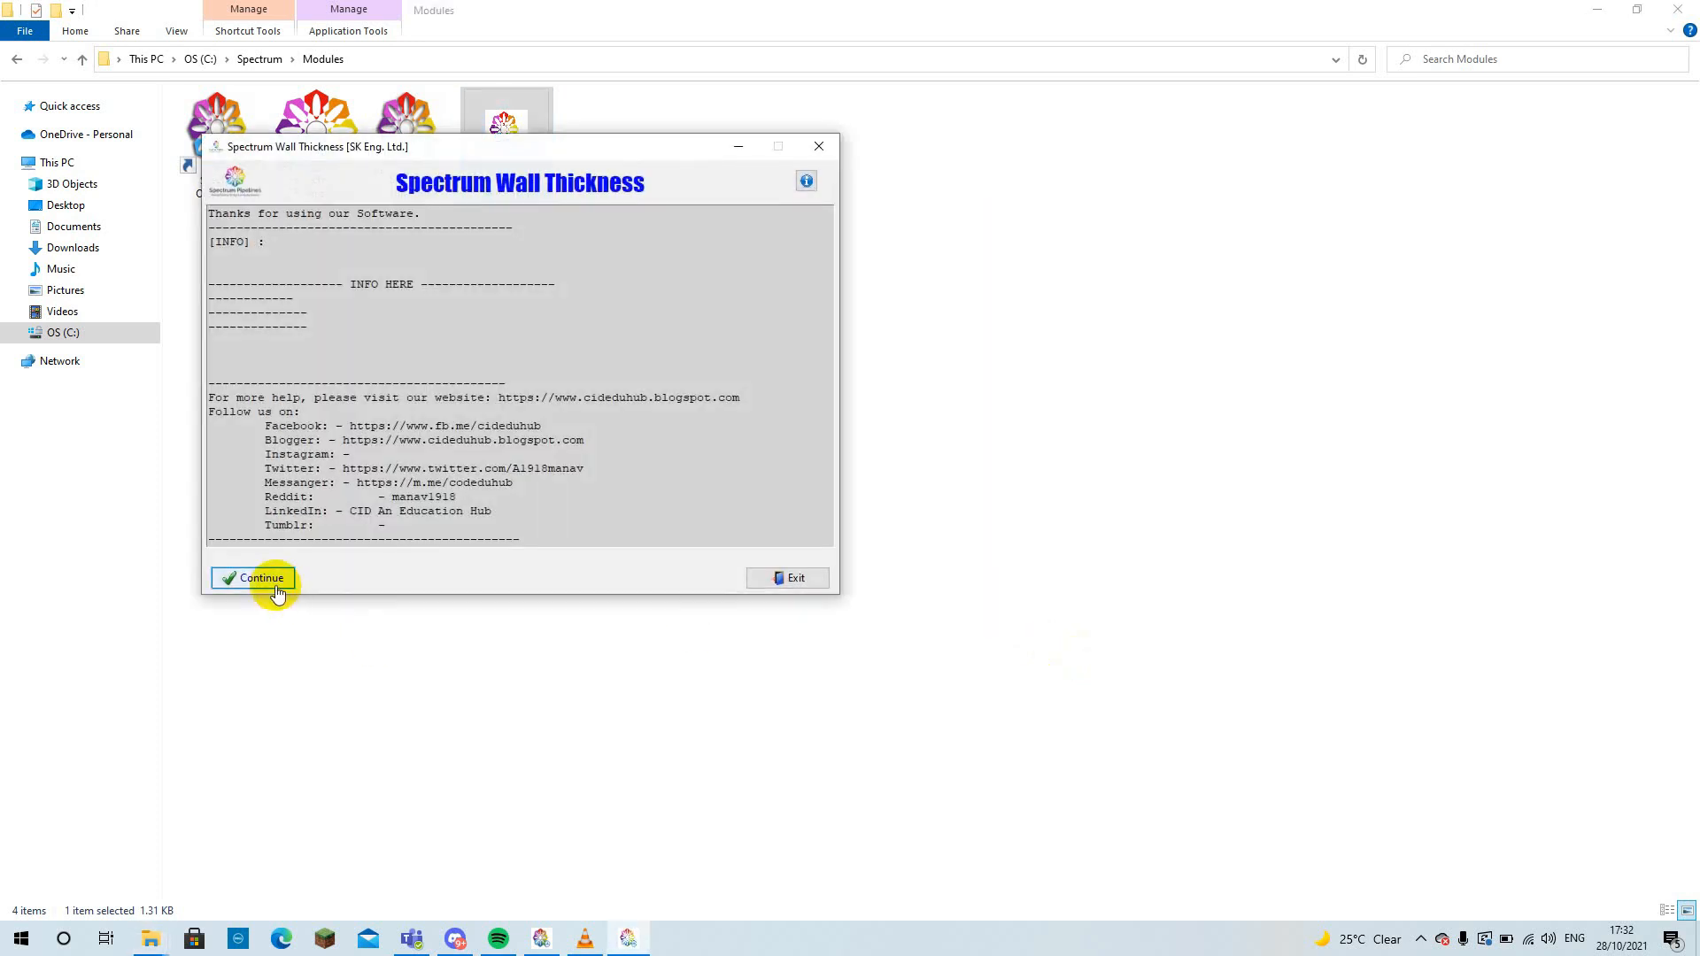
{"action": "left_click", "coordinate": [271, 579]}
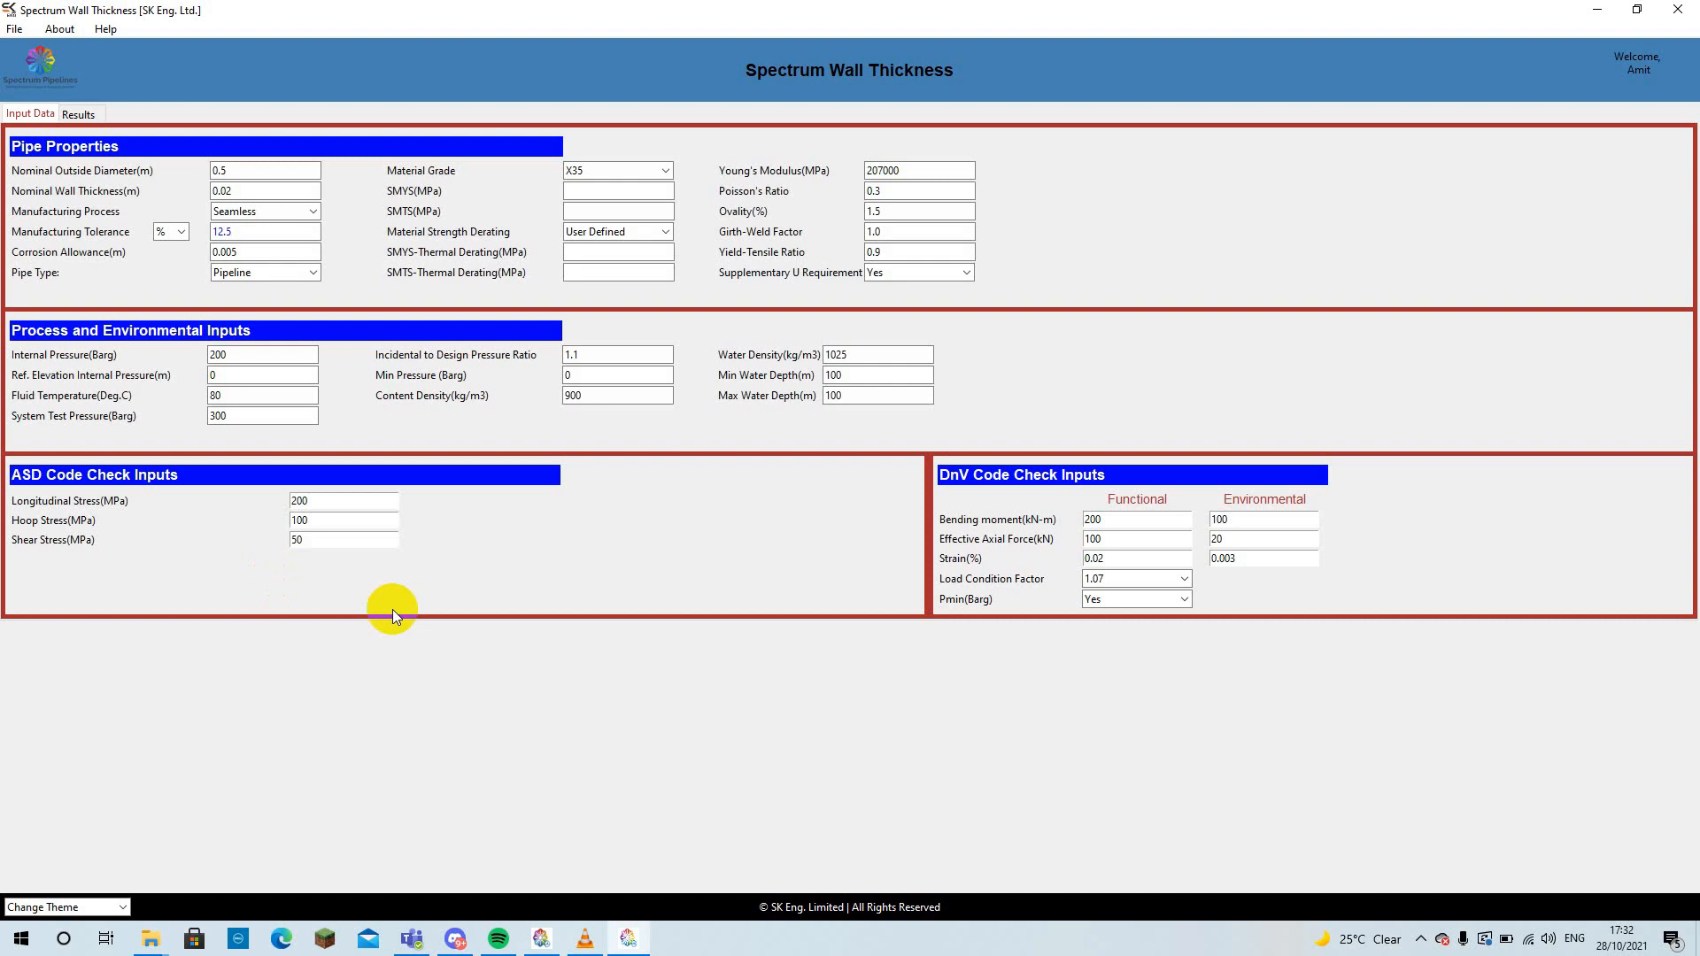
{"action": "left_click", "coordinate": [33, 118]}
Look over the results page, return to the input data, and review the available project file commands
{"action": "left_click", "coordinate": [79, 115]}
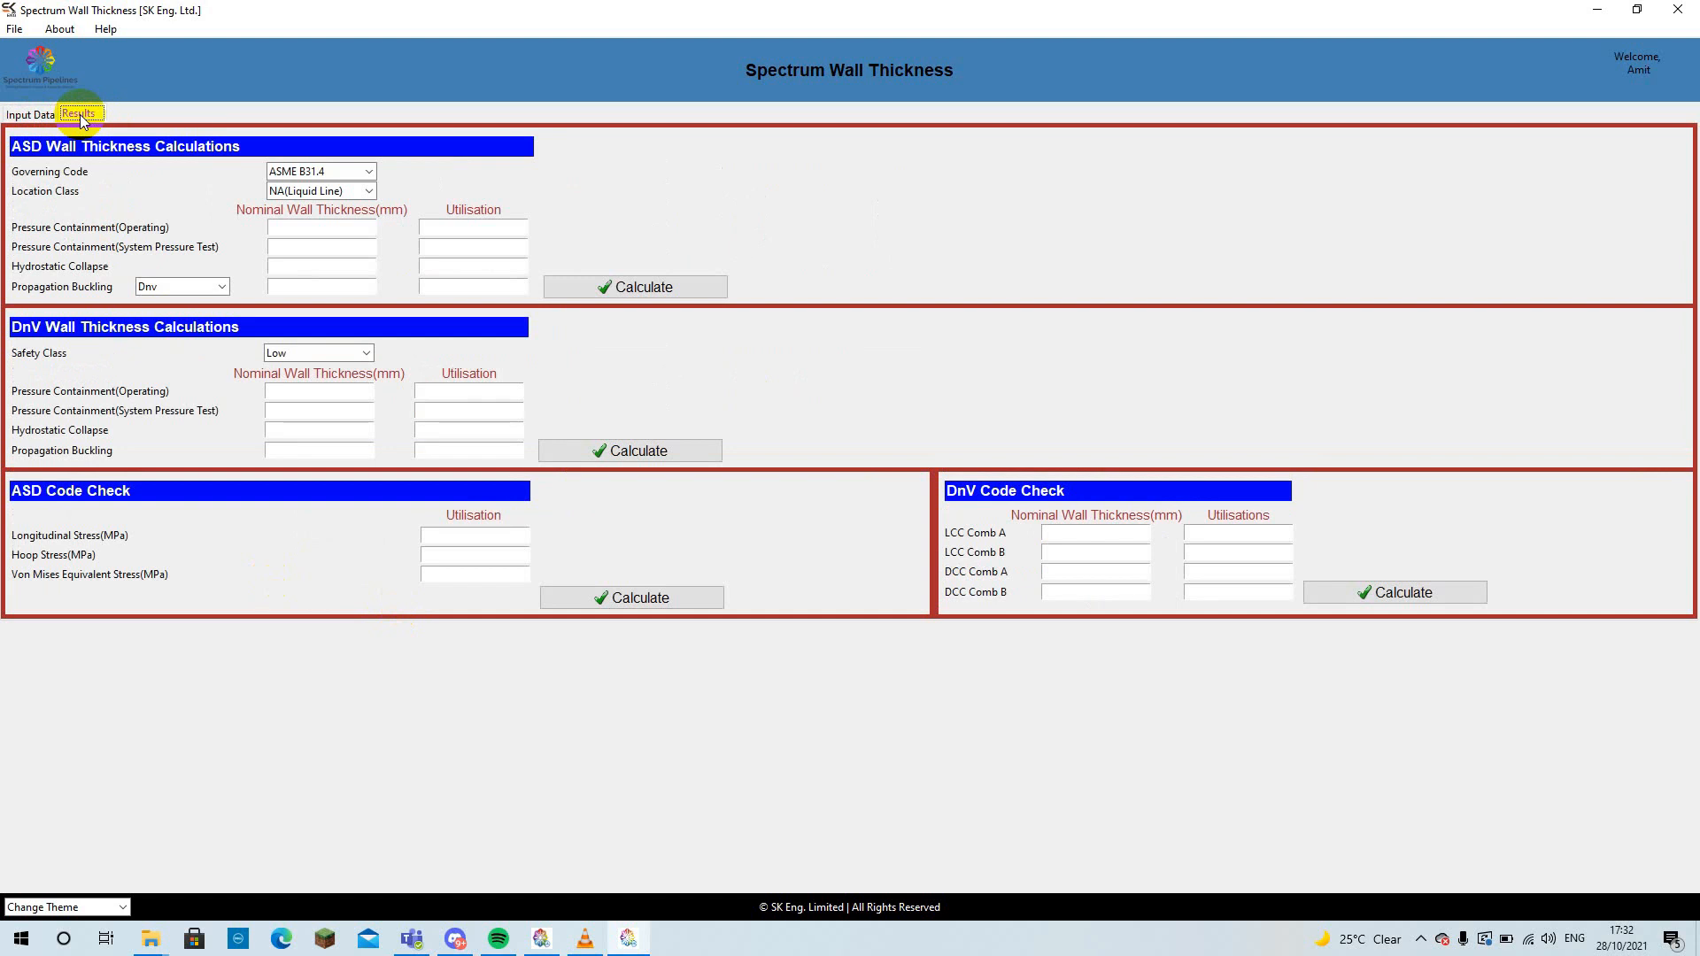
{"action": "left_click", "coordinate": [29, 115]}
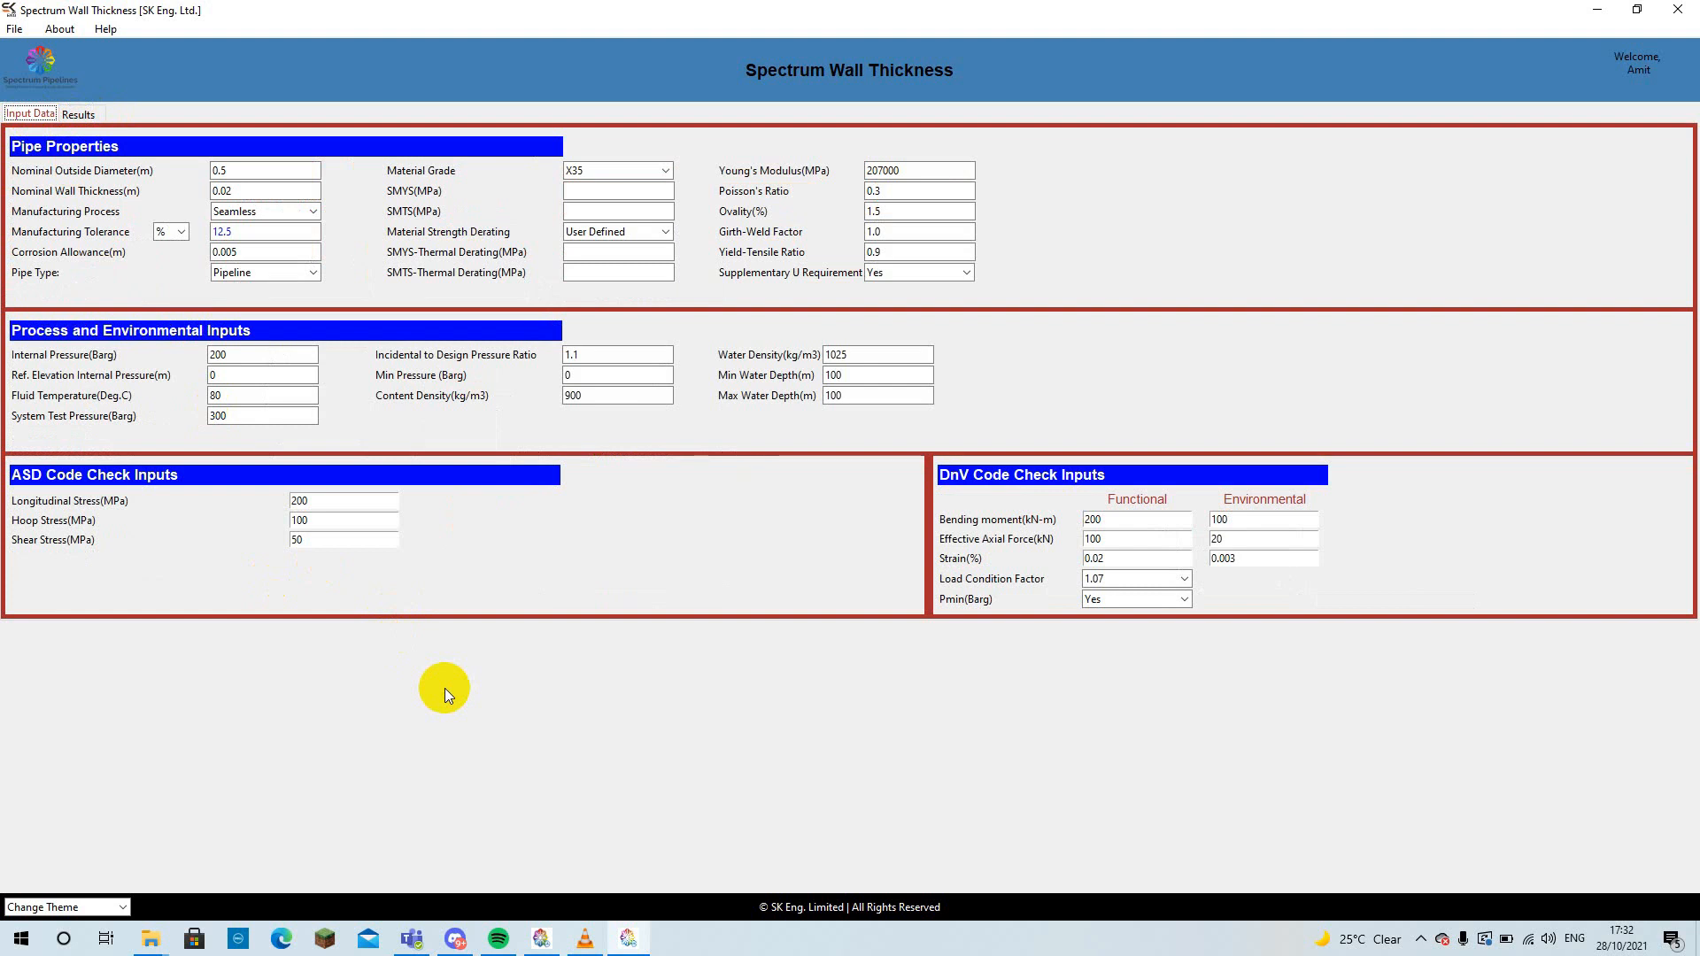
{"action": "left_click", "coordinate": [16, 29]}
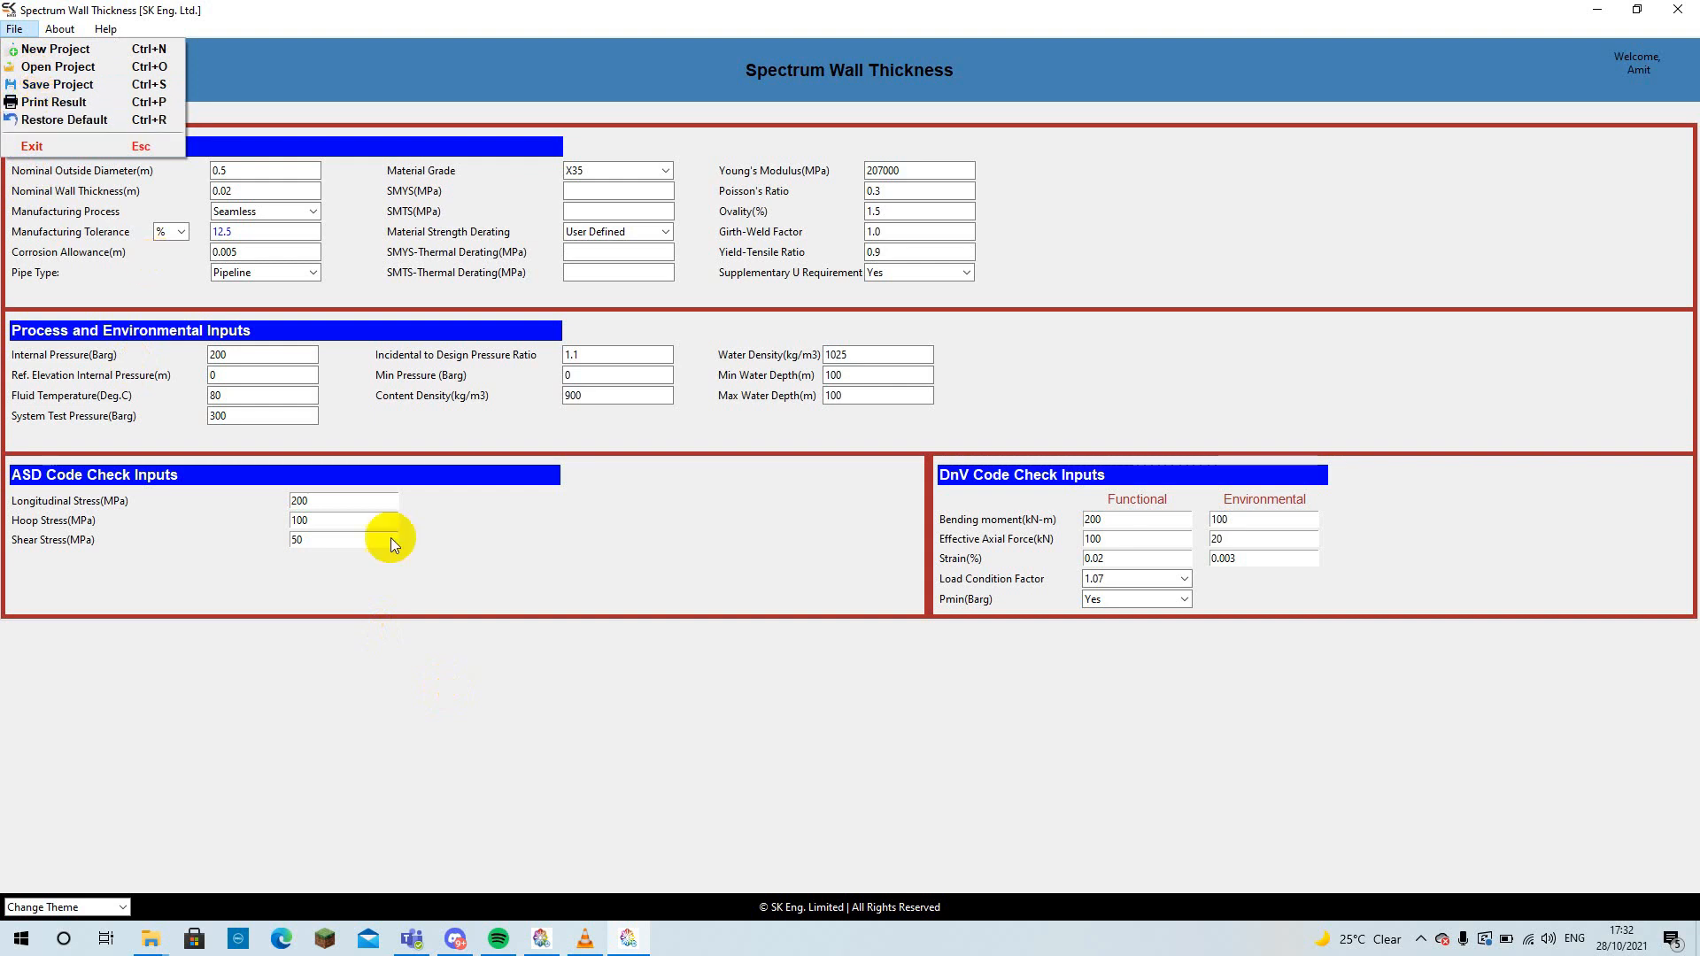
{"action": "left_click", "coordinate": [480, 650]}
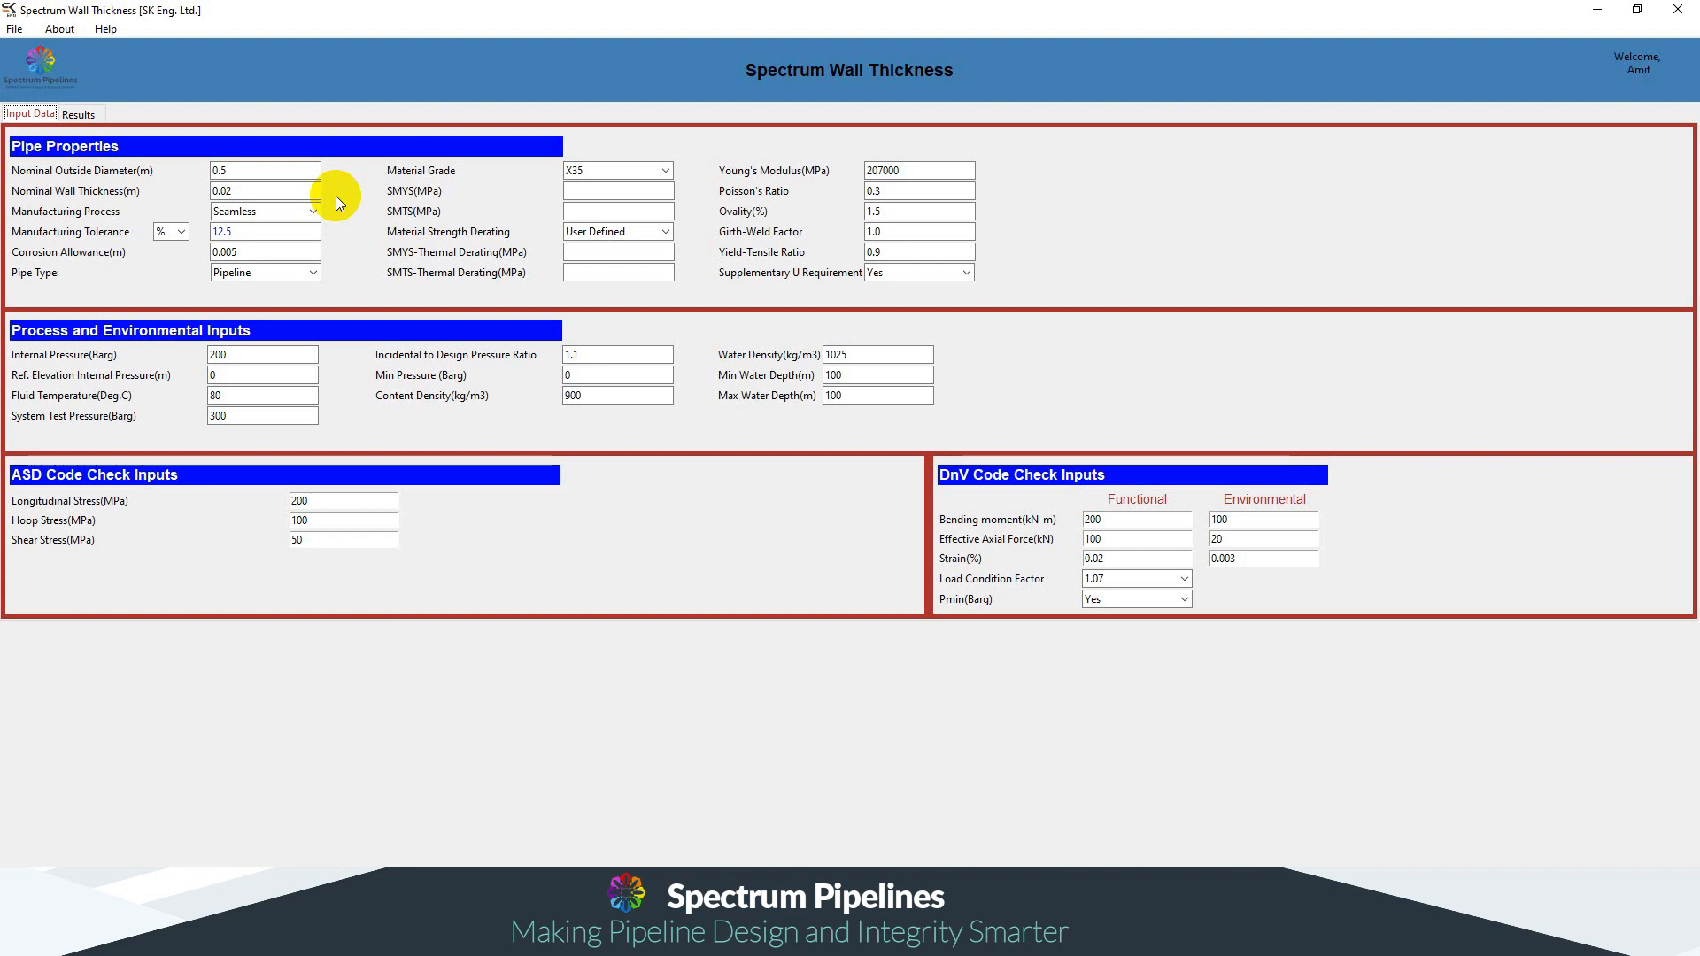
Examine the available choices for manufacturing process, manufacturing tolerance unit and pipe type in the pipe properties
{"action": "left_click", "coordinate": [313, 211]}
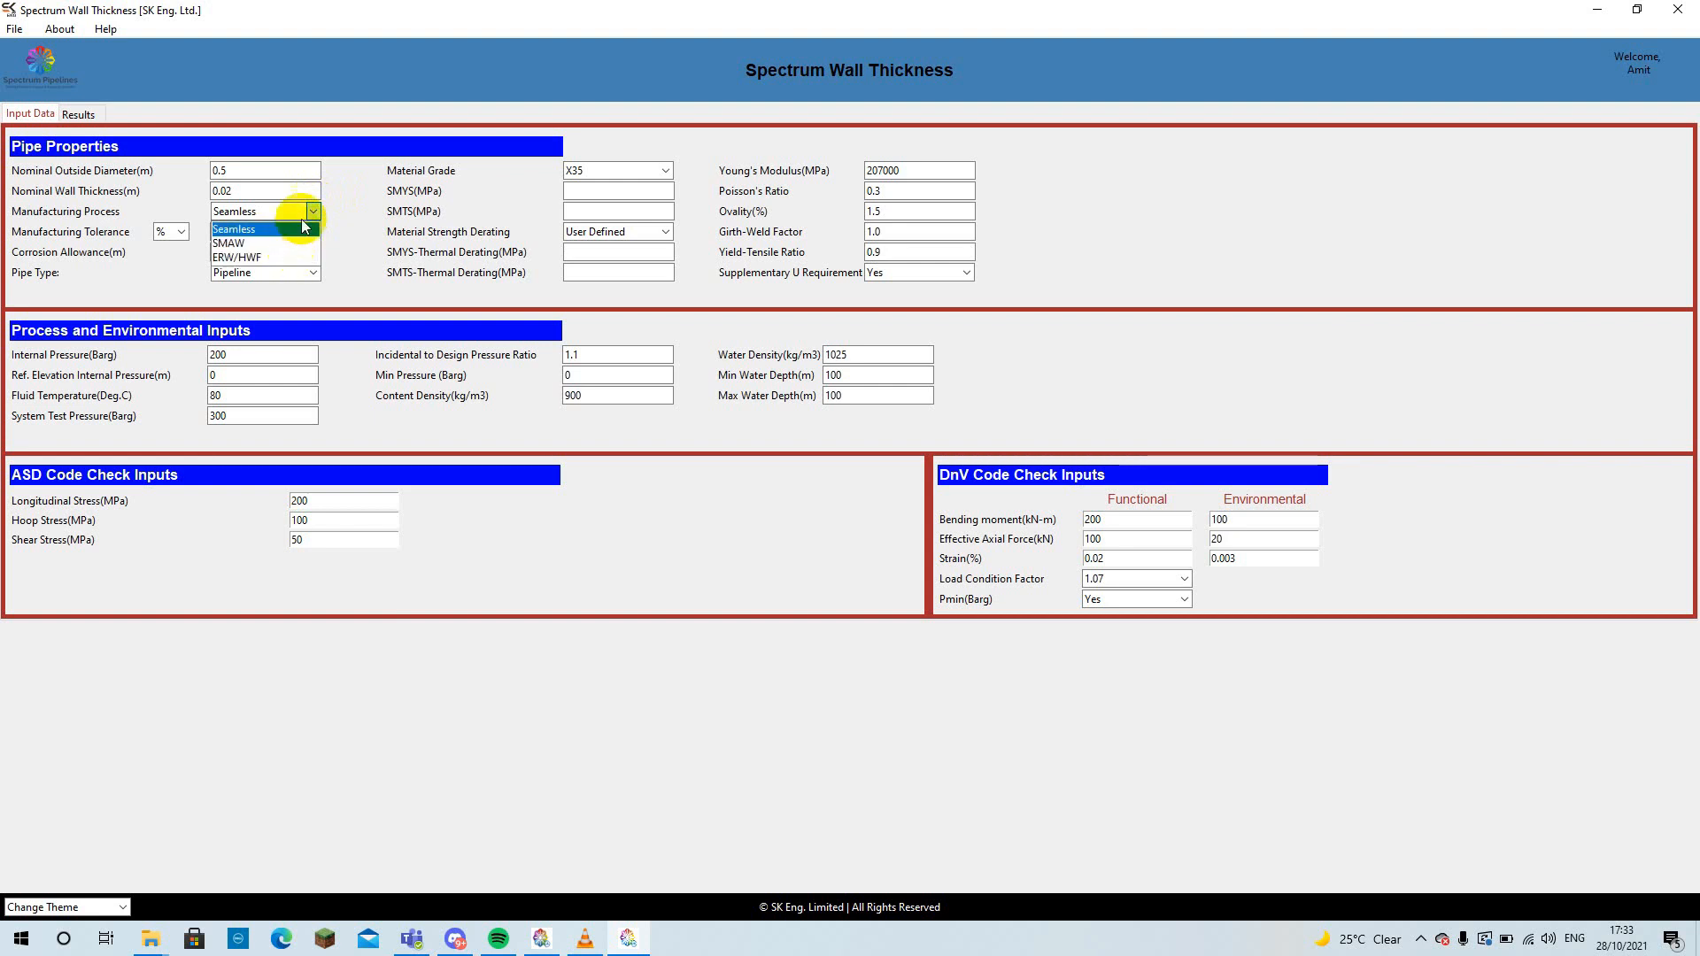
{"action": "left_click", "coordinate": [309, 213]}
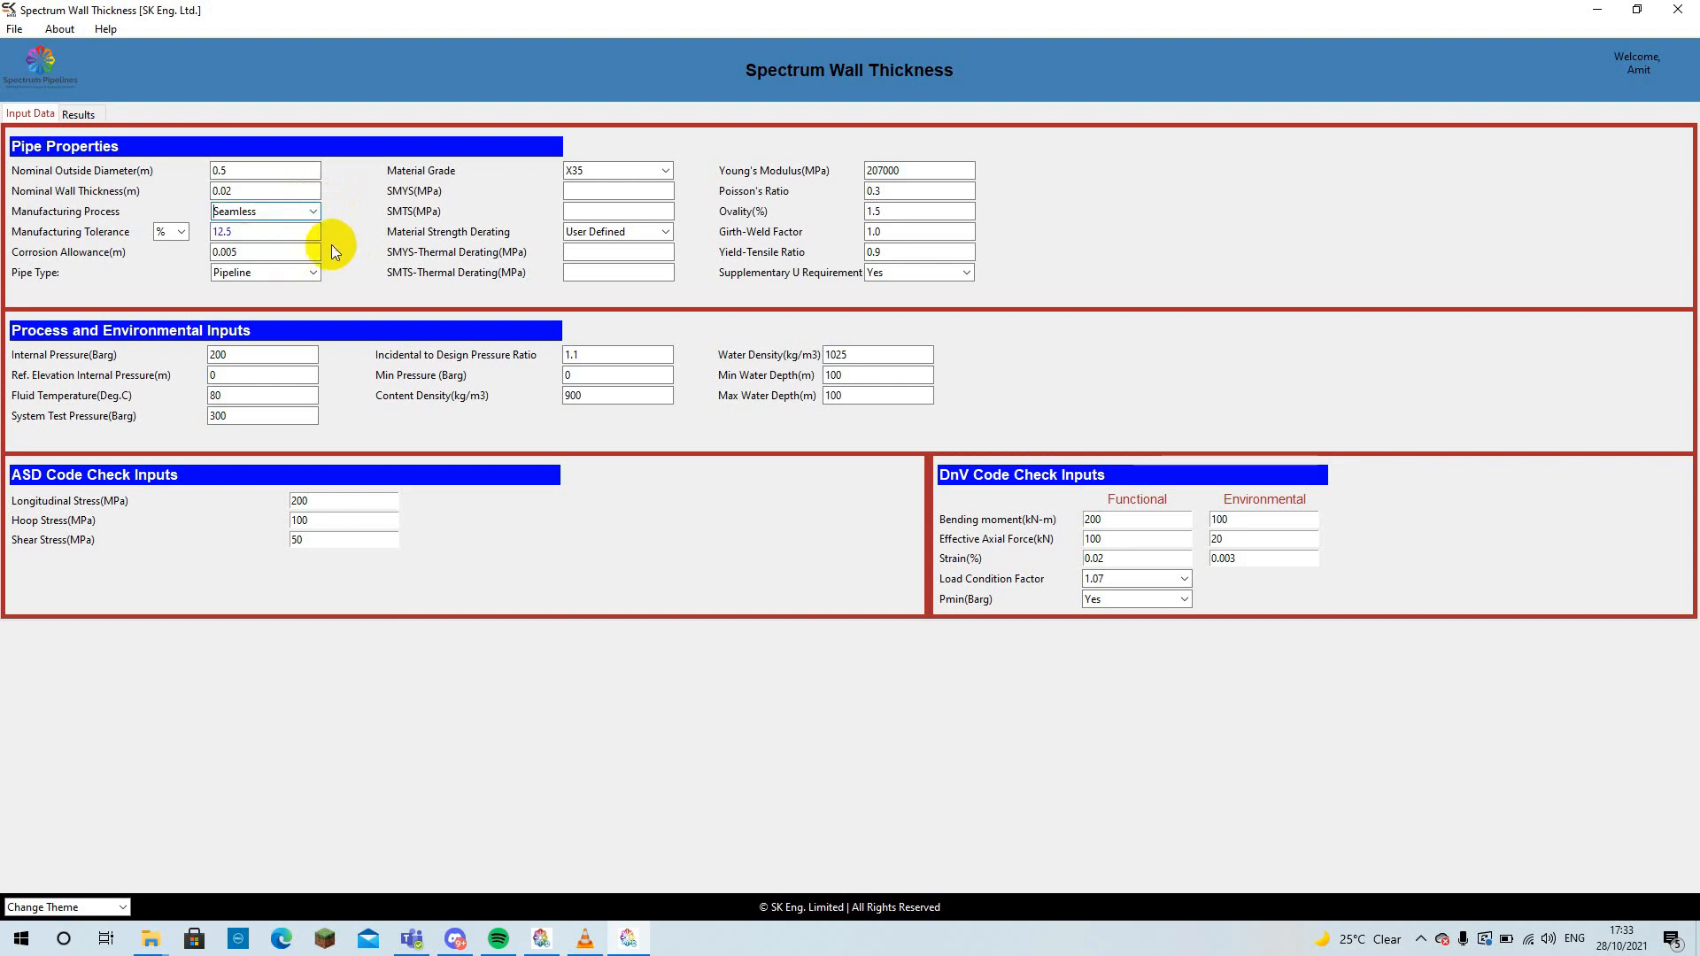
{"action": "left_click", "coordinate": [180, 232]}
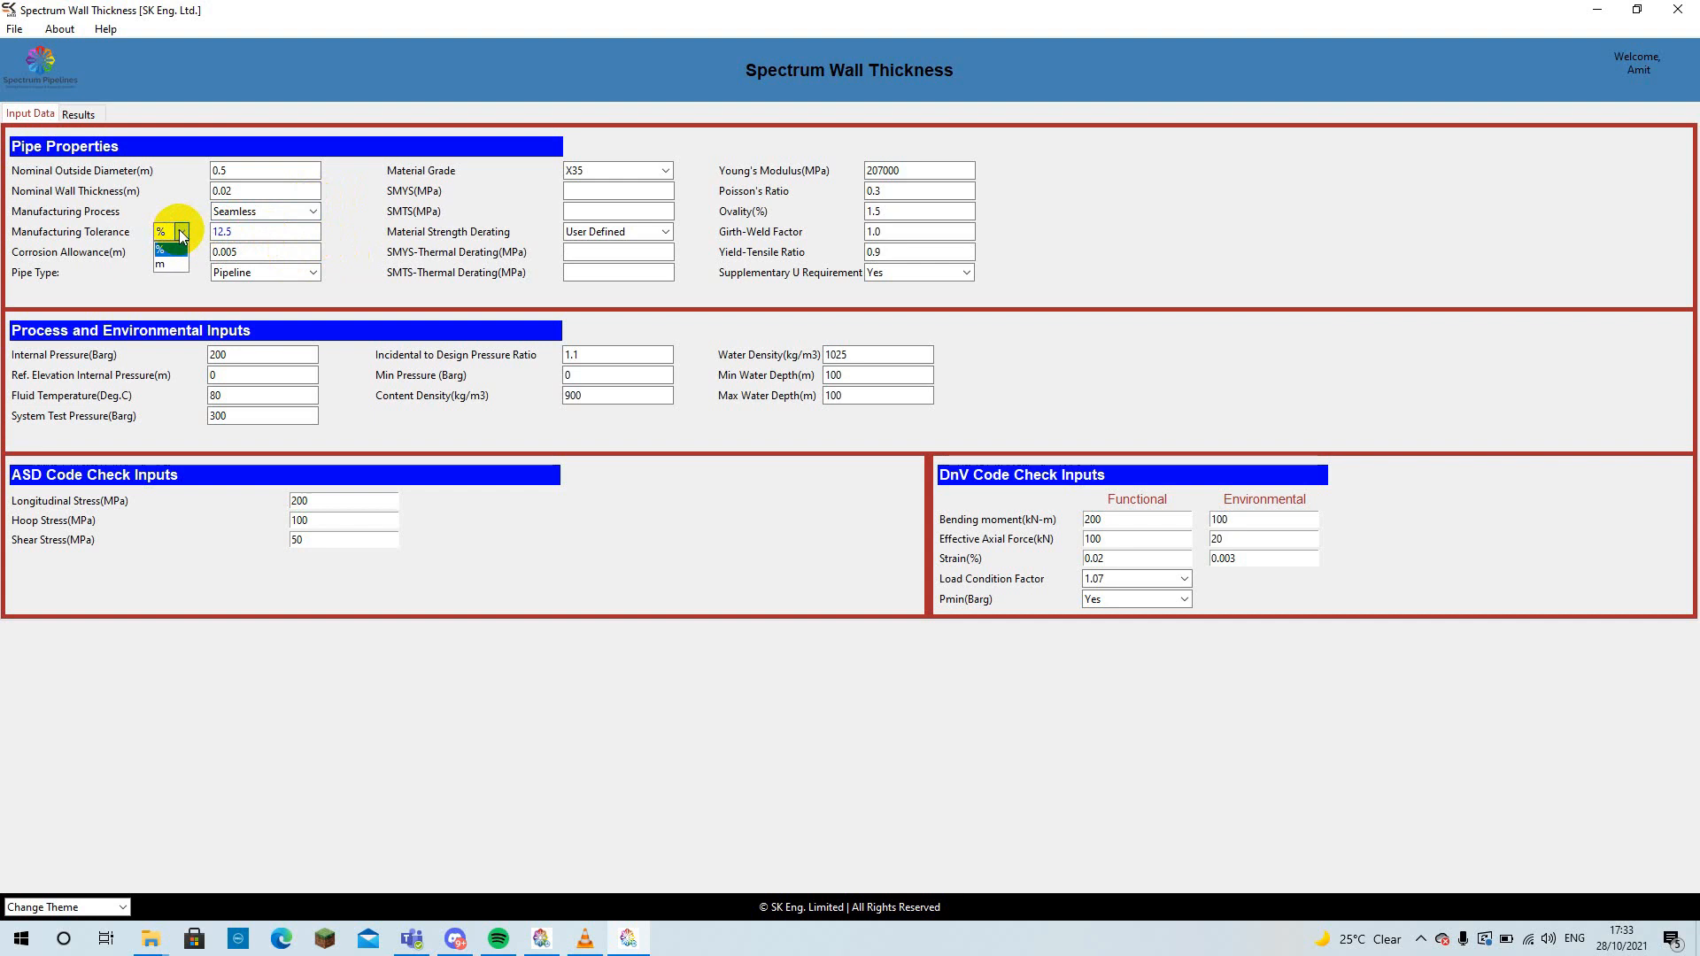
{"action": "left_click", "coordinate": [165, 250]}
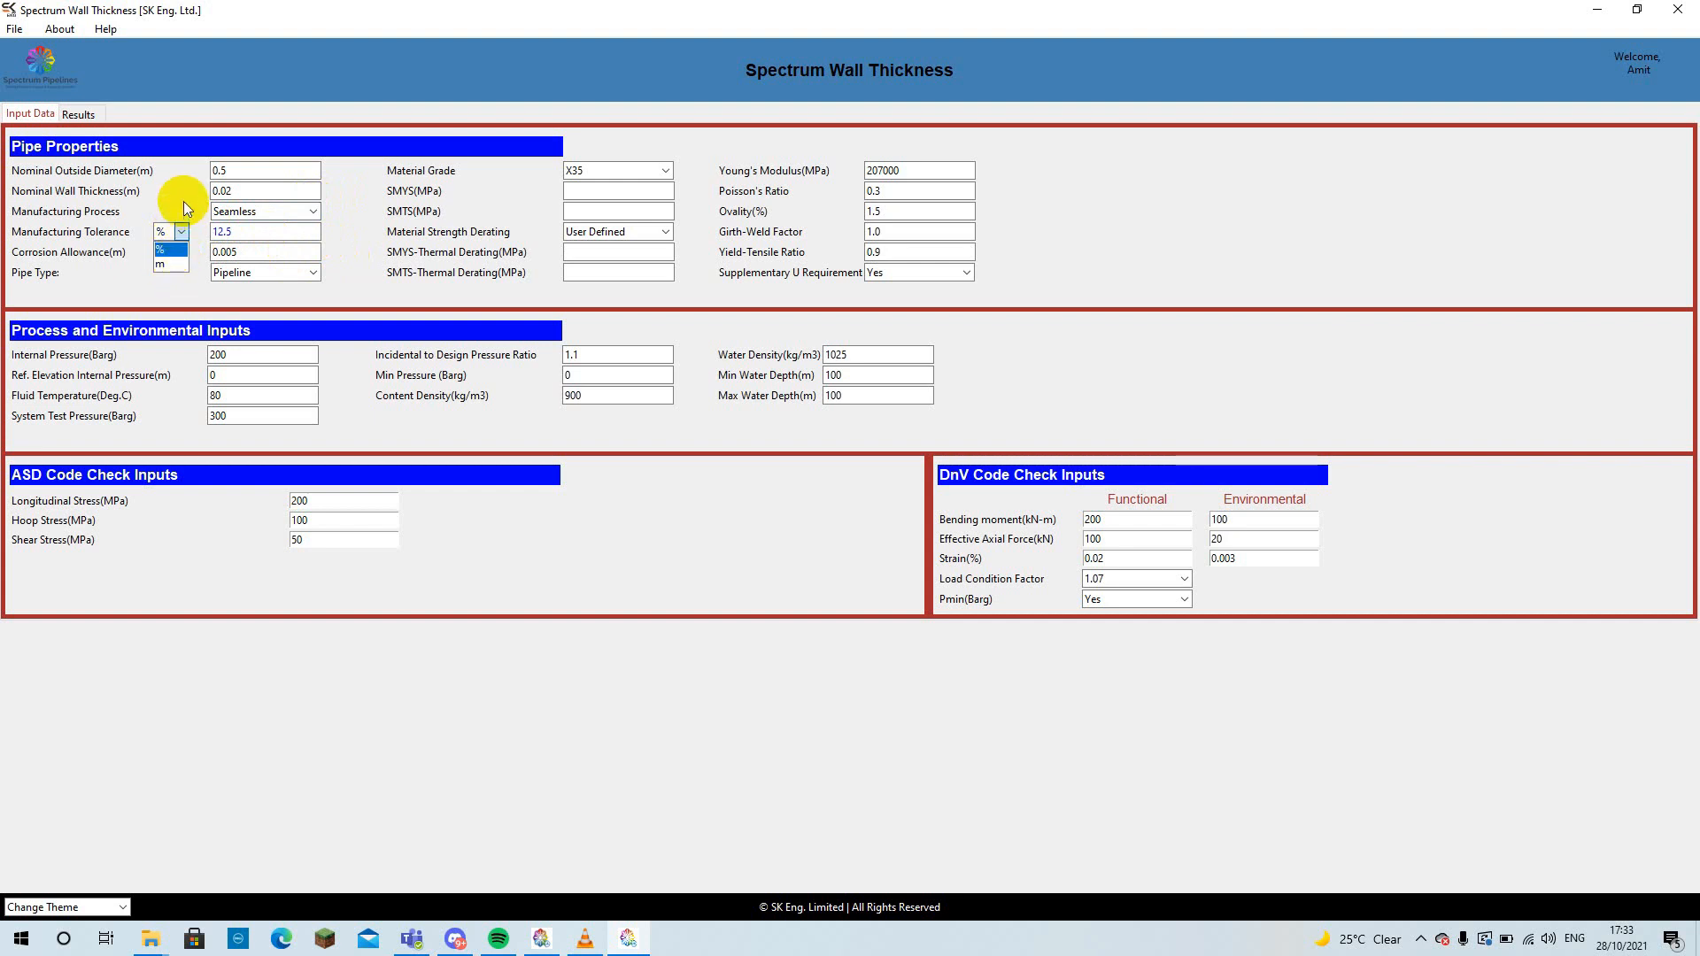
{"action": "left_click", "coordinate": [301, 256]}
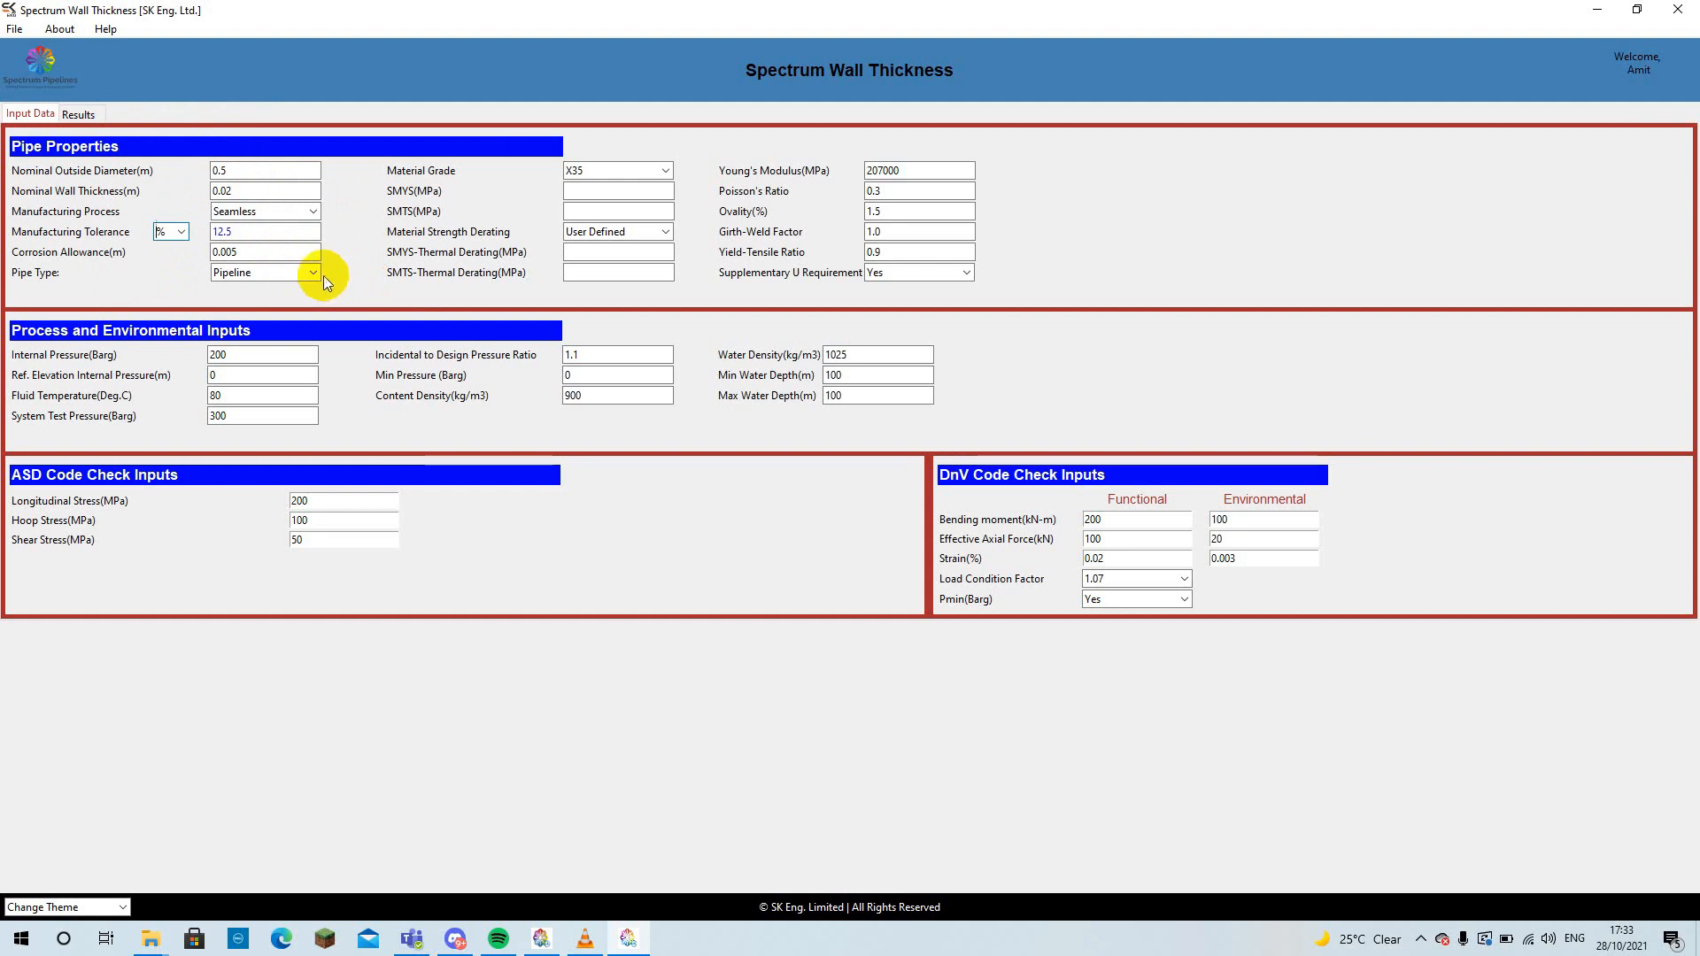
{"action": "left_click", "coordinate": [323, 278]}
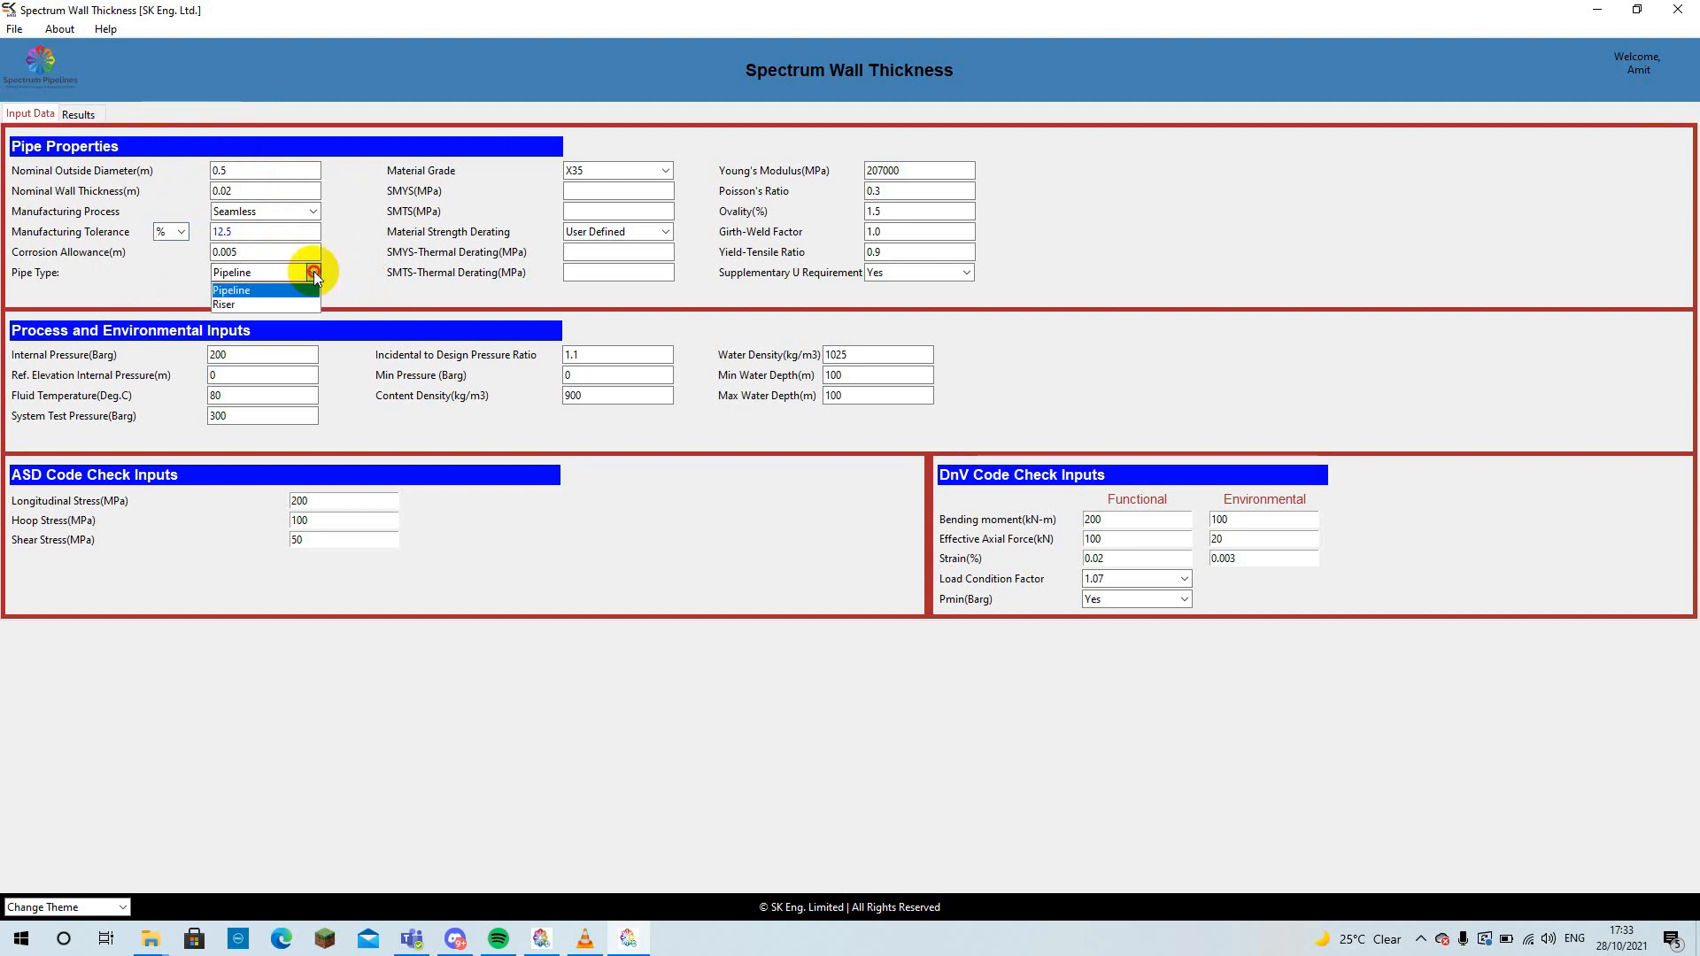
{"action": "left_click", "coordinate": [313, 272]}
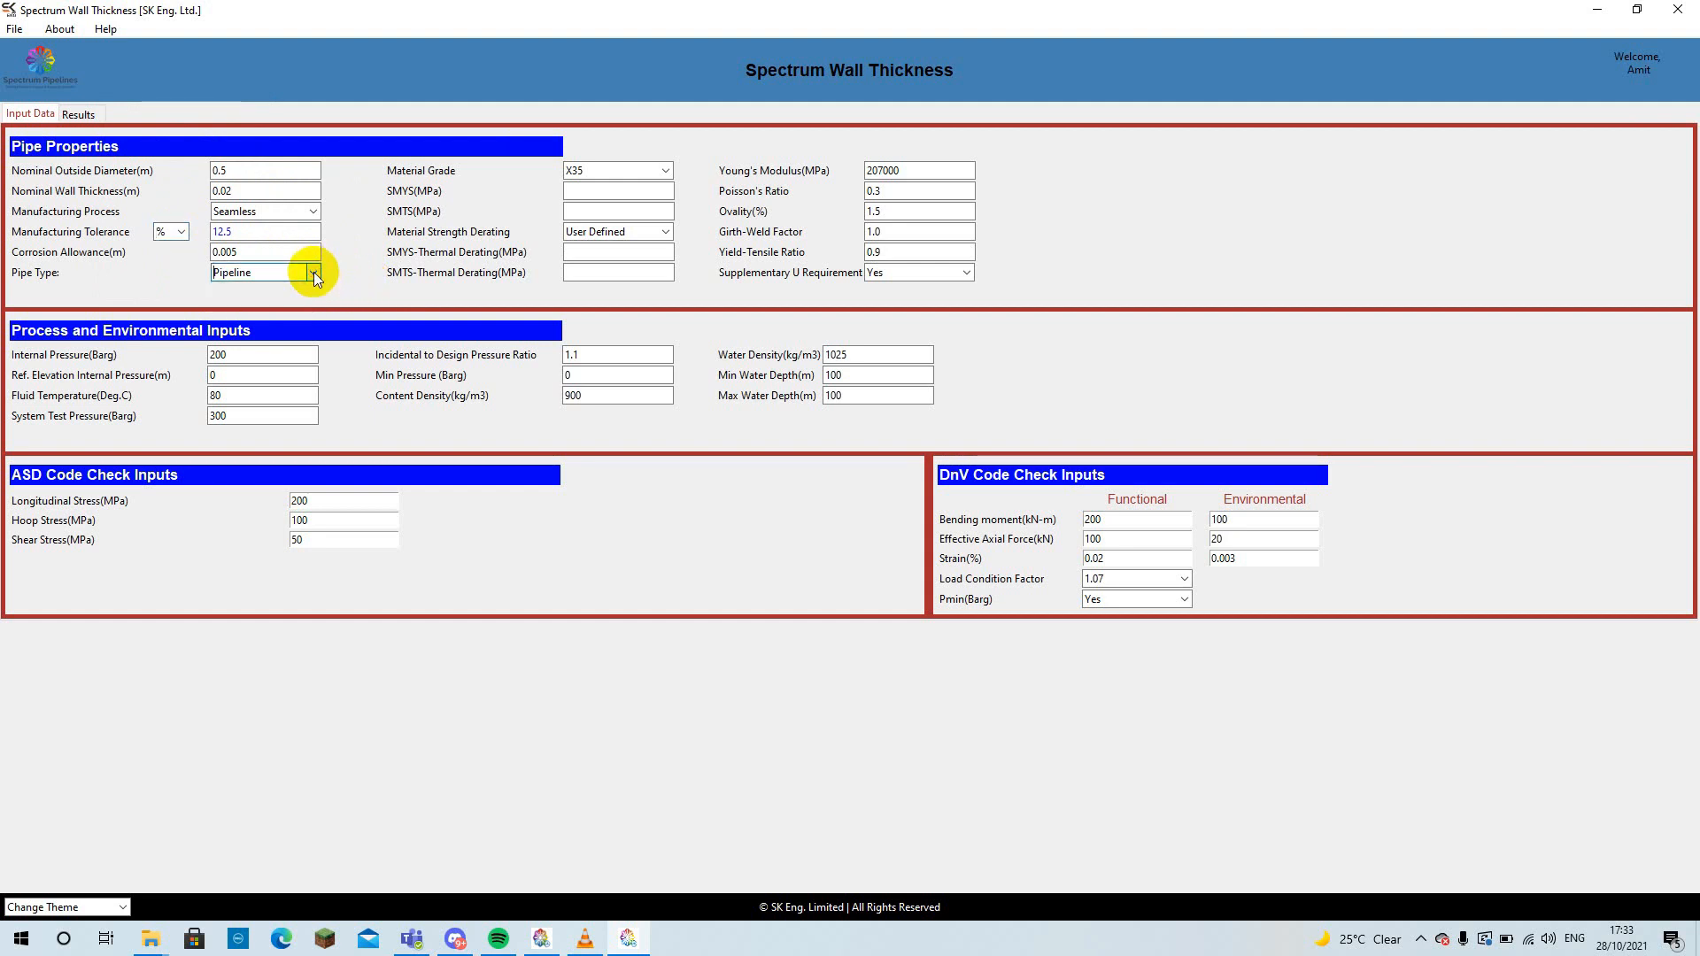
Examine the choices for material grade, material strength derating and Supplementary U Requirement in the pipe properties
{"action": "left_click", "coordinate": [665, 170]}
{"action": "left_click", "coordinate": [664, 219]}
{"action": "left_click", "coordinate": [664, 219]}
{"action": "left_click", "coordinate": [706, 210]}
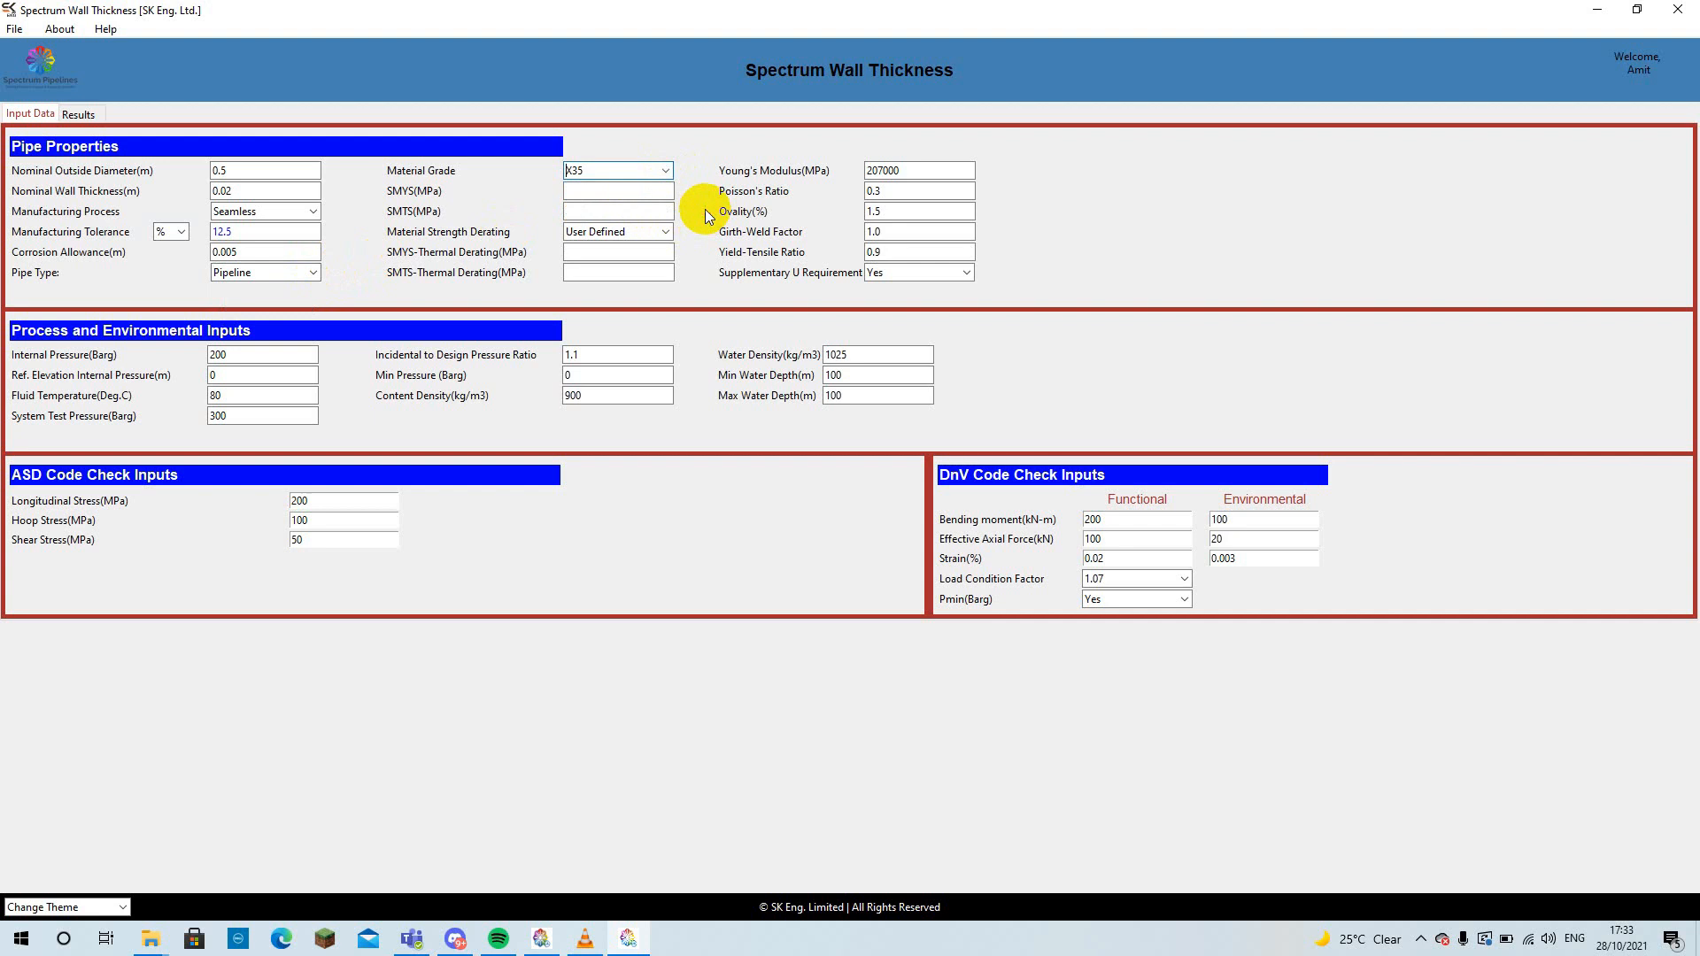
{"action": "left_click", "coordinate": [620, 211]}
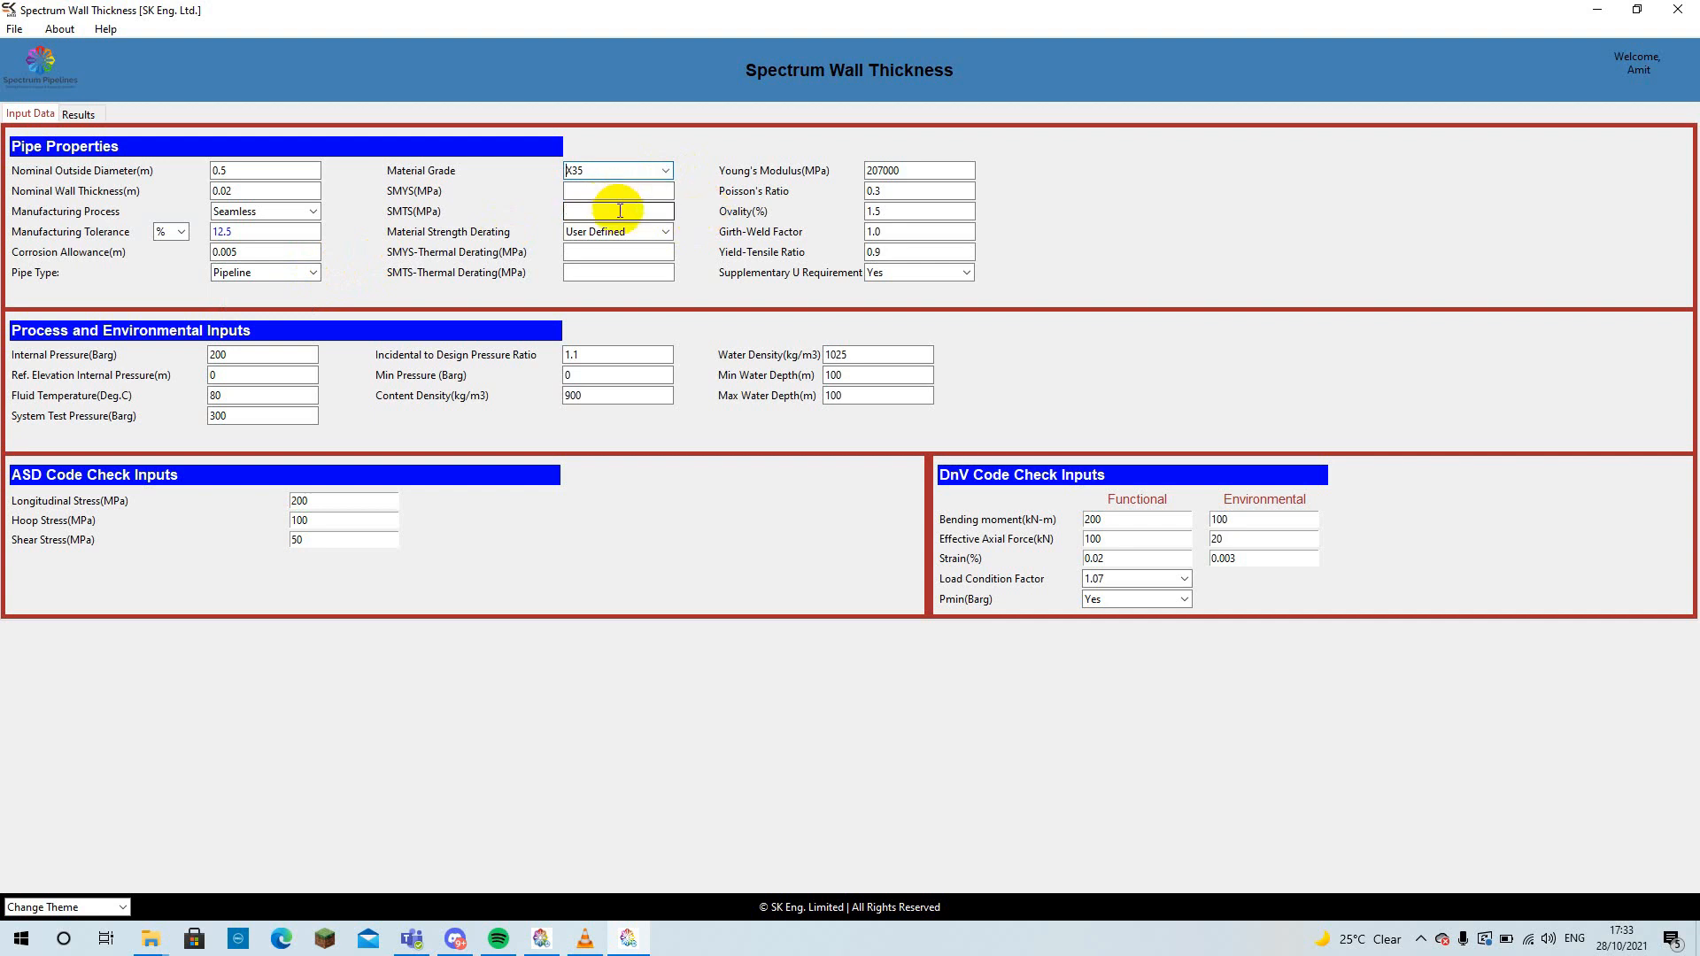
{"action": "left_click", "coordinate": [665, 231]}
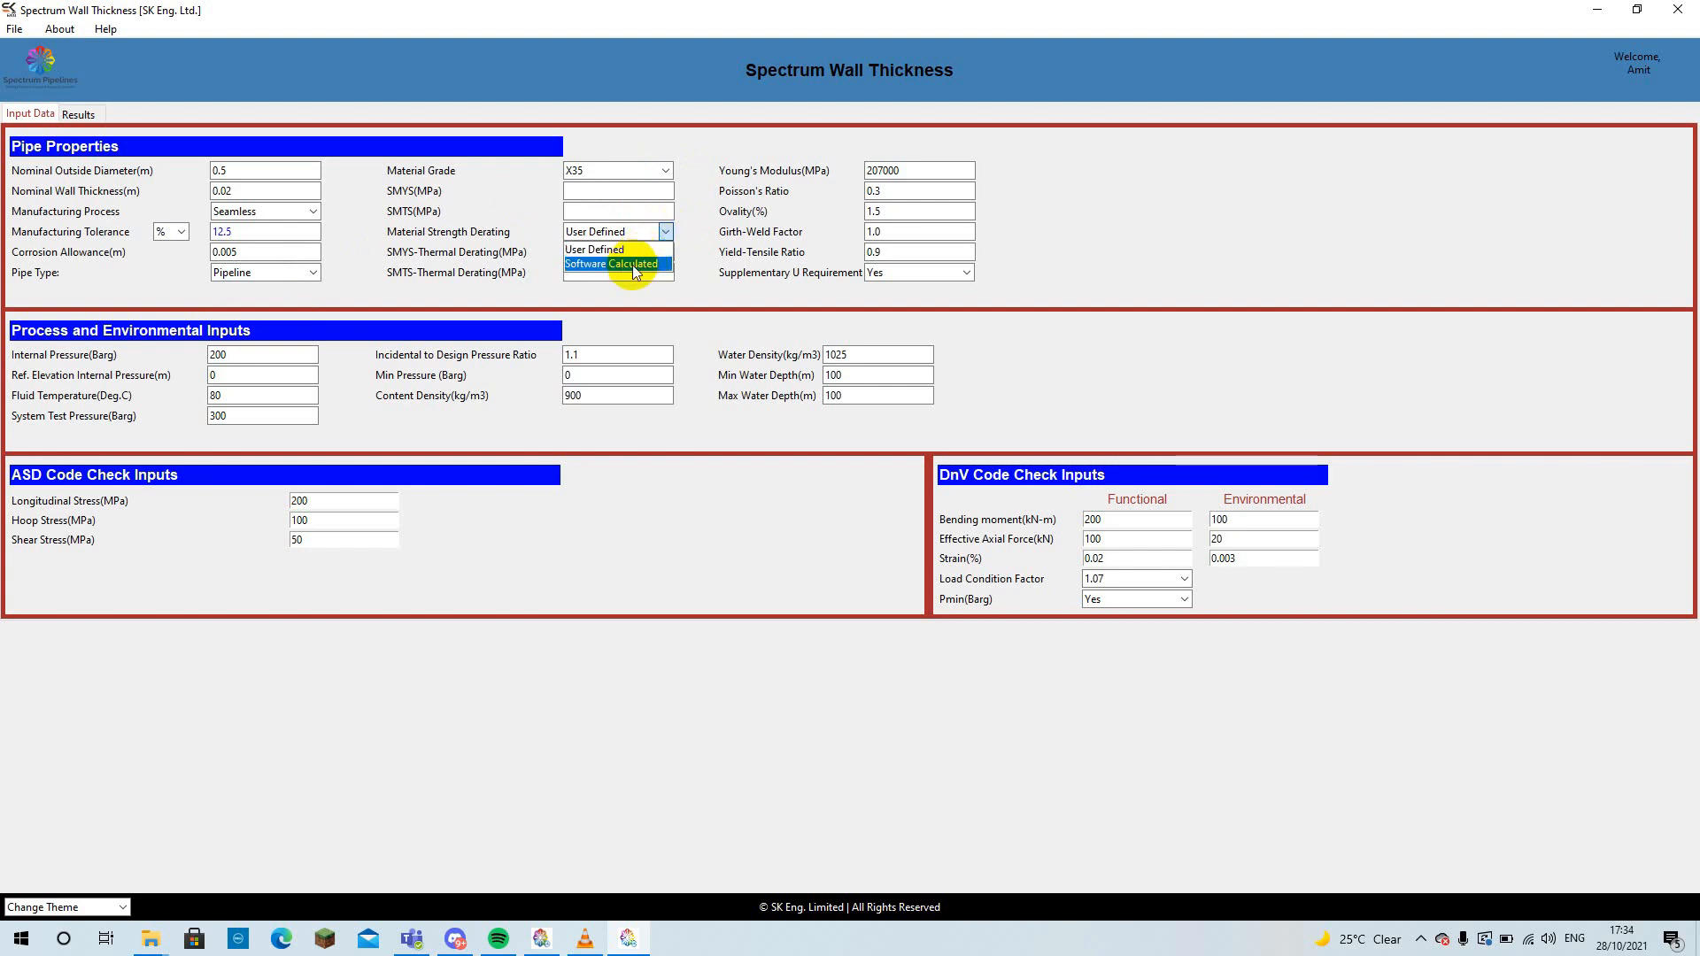
{"action": "left_click", "coordinate": [699, 269]}
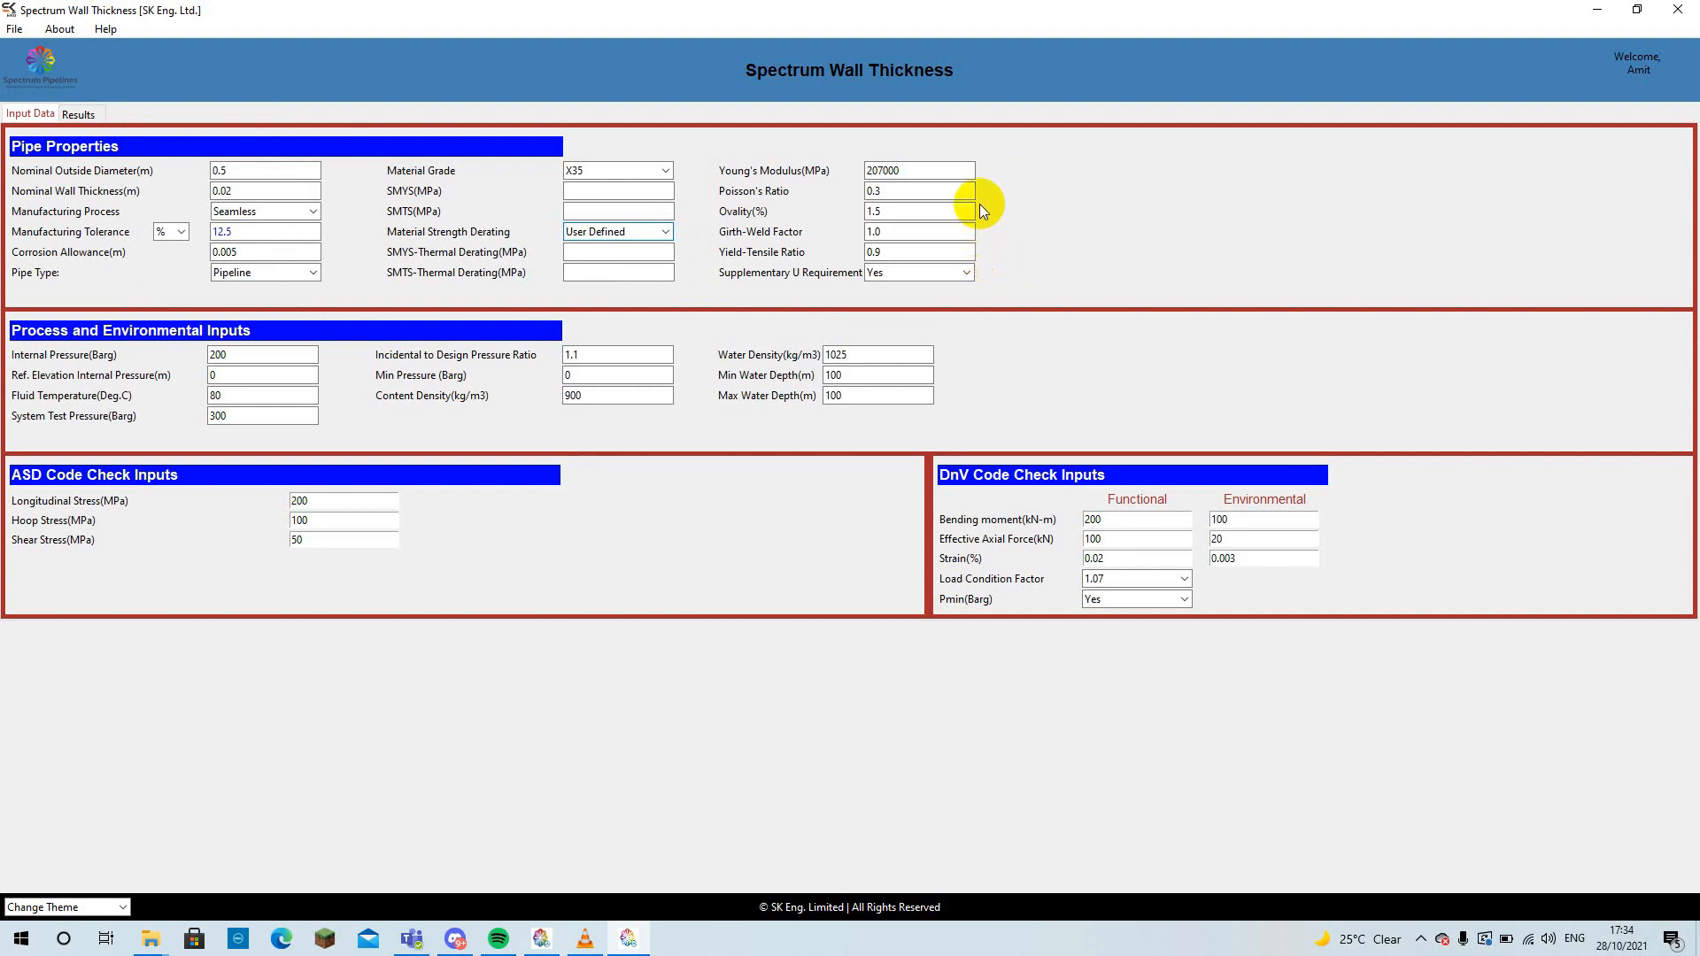
{"action": "left_click", "coordinate": [966, 273]}
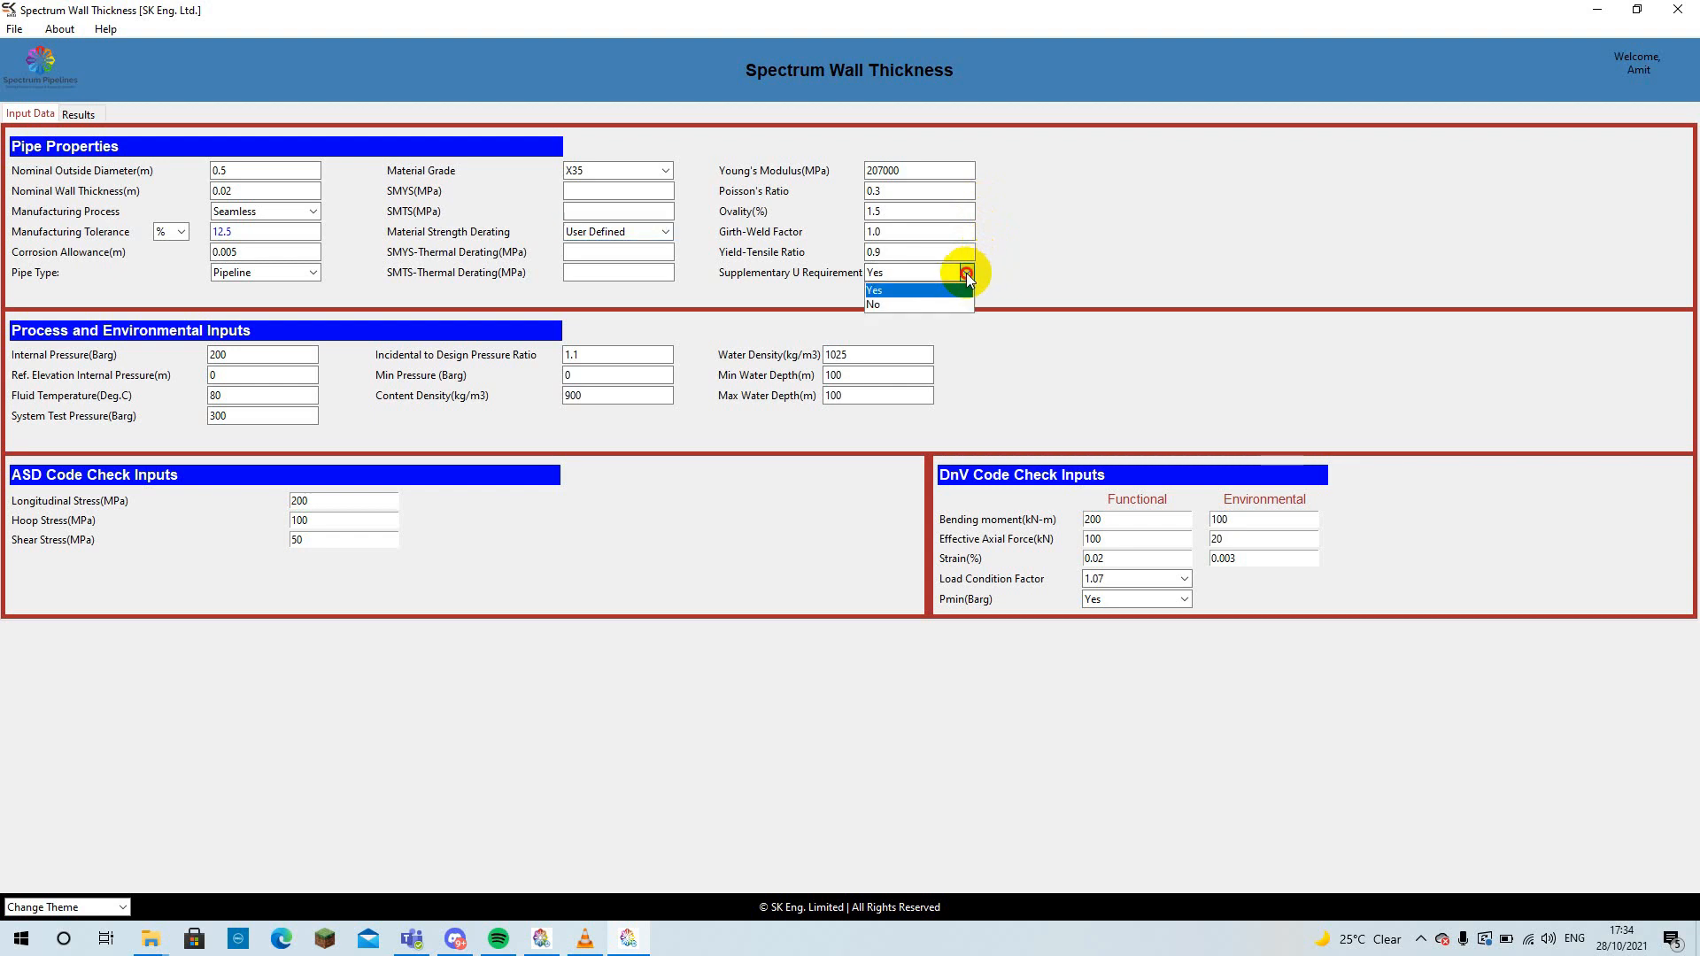
{"action": "left_click", "coordinate": [966, 273]}
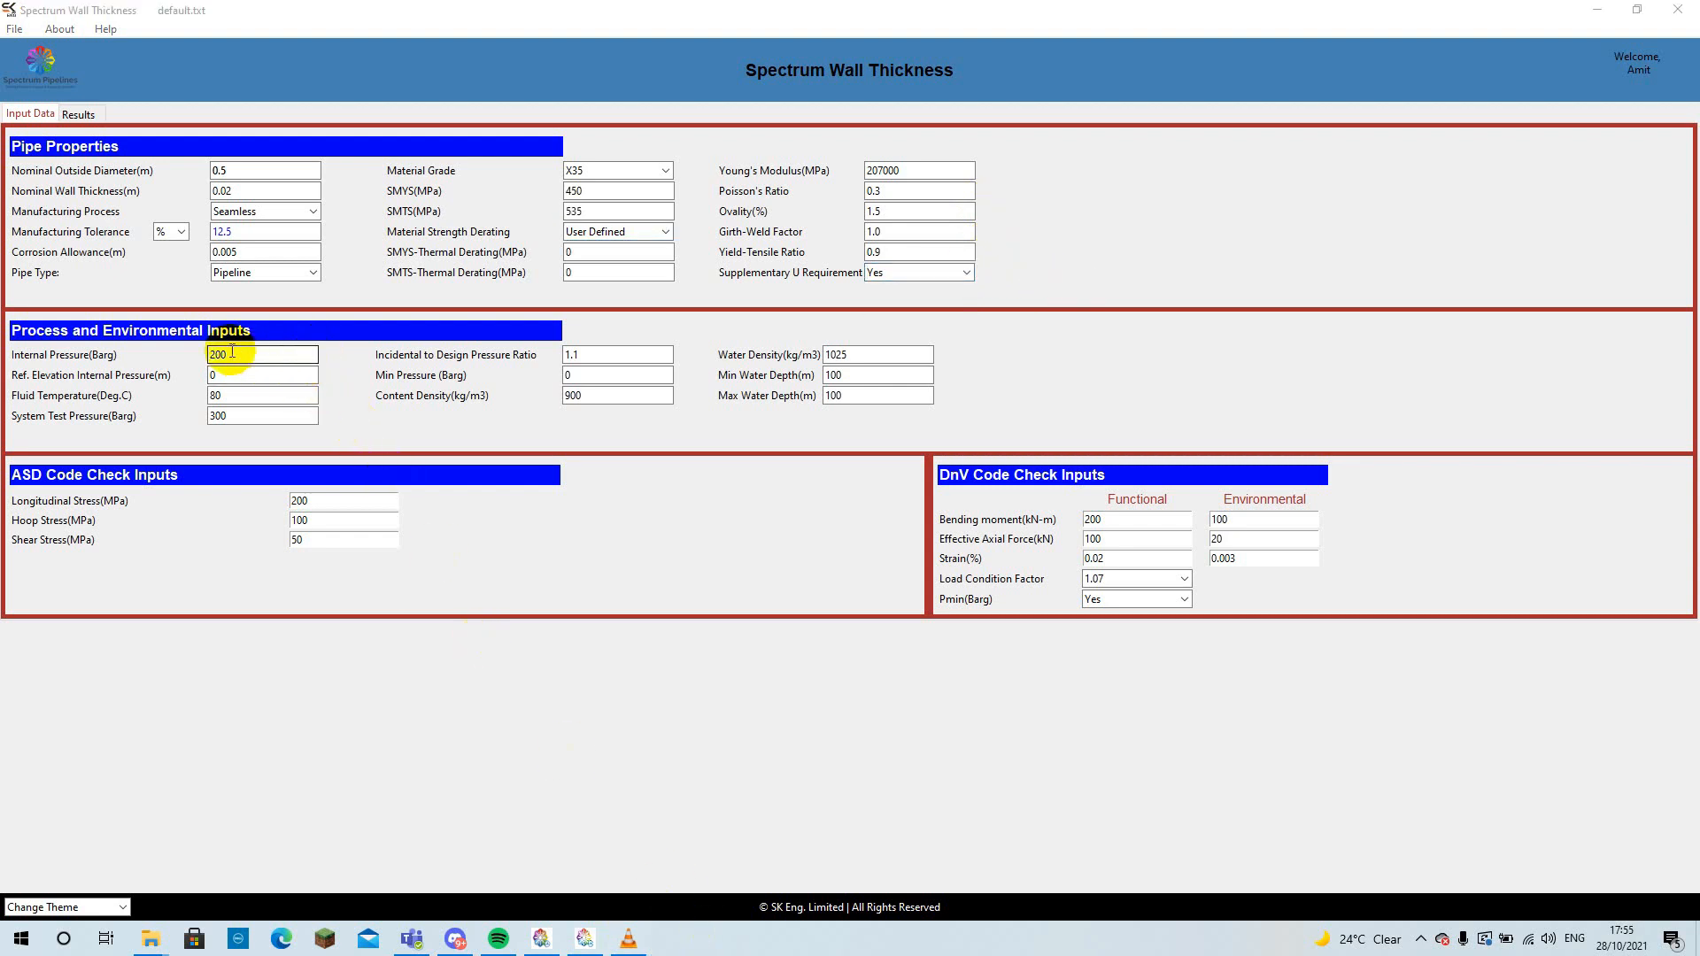
Review the process and environmental inputs, from internal pressure and fluid temperature through content density to water density and depth
{"action": "left_click", "coordinate": [232, 352]}
{"action": "left_click", "coordinate": [240, 376]}
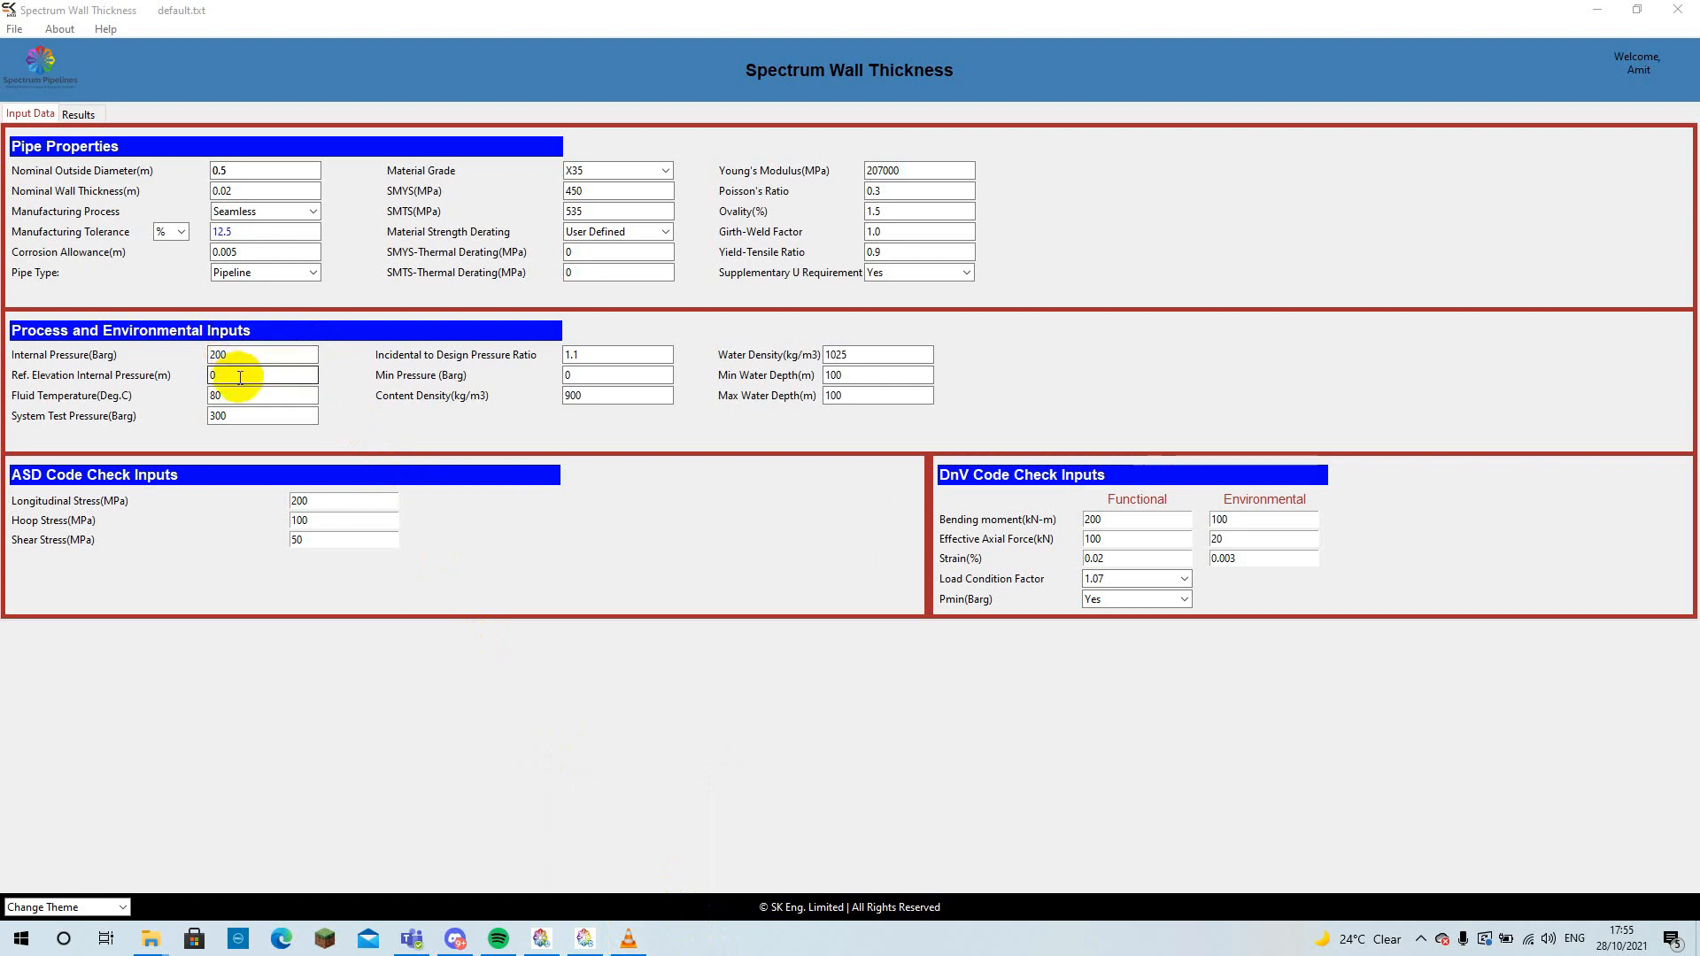
{"action": "left_click", "coordinate": [241, 395]}
{"action": "left_click", "coordinate": [248, 415]}
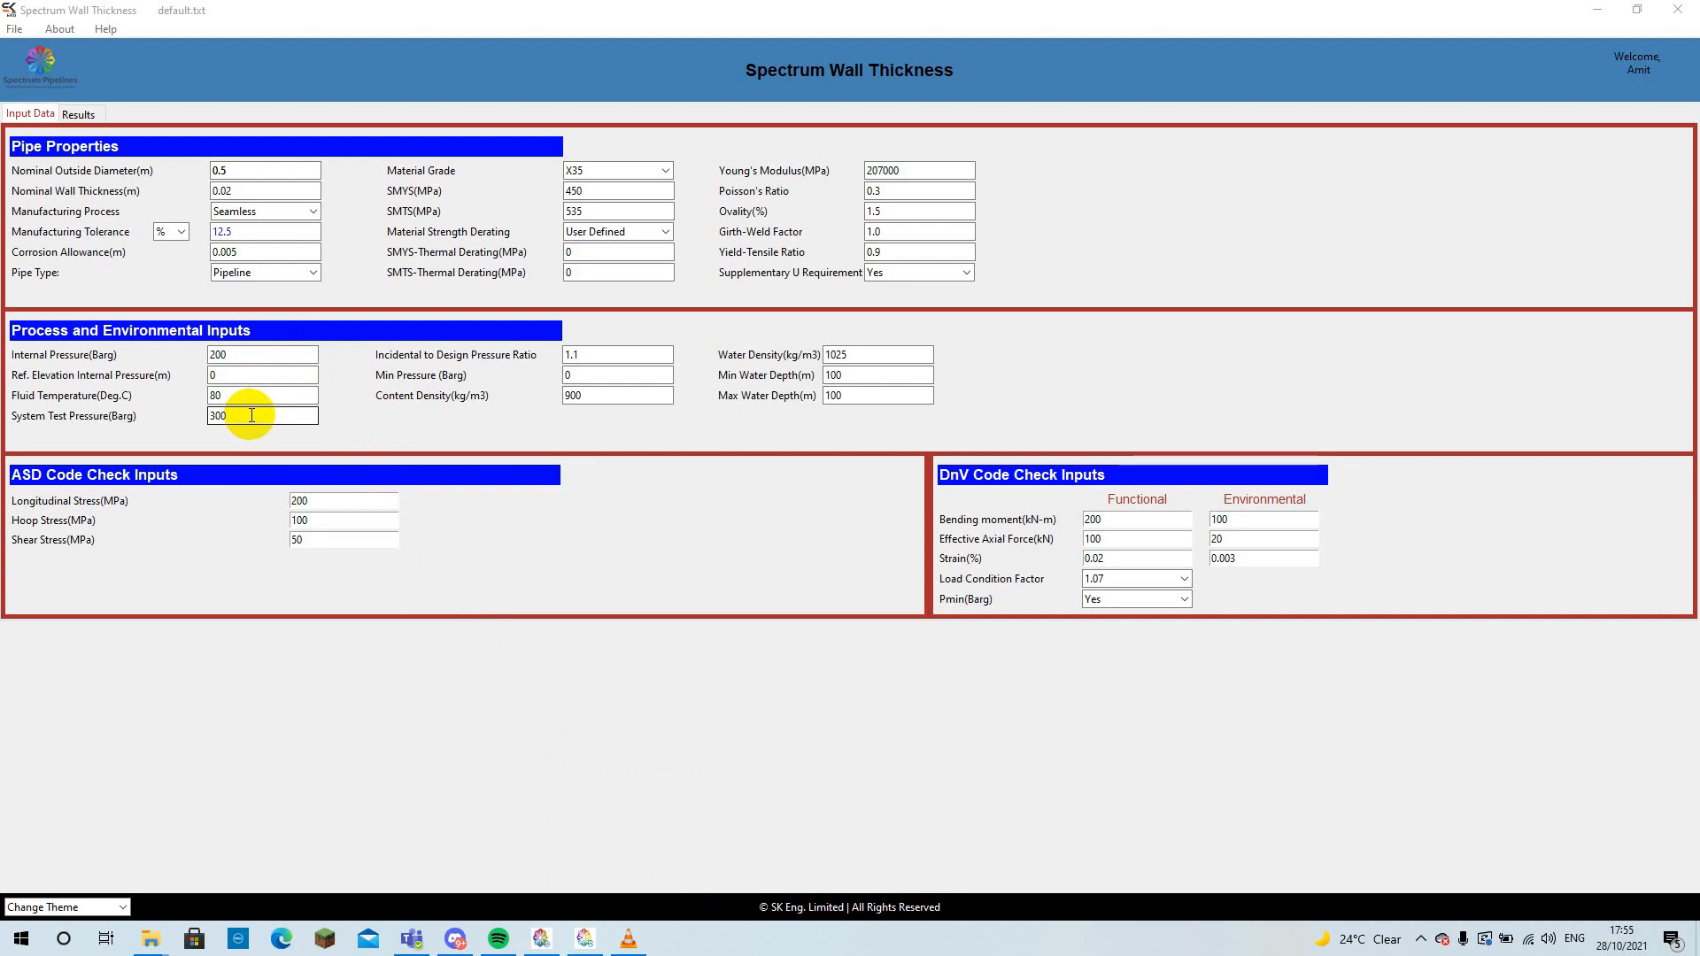
{"action": "left_click", "coordinate": [613, 356]}
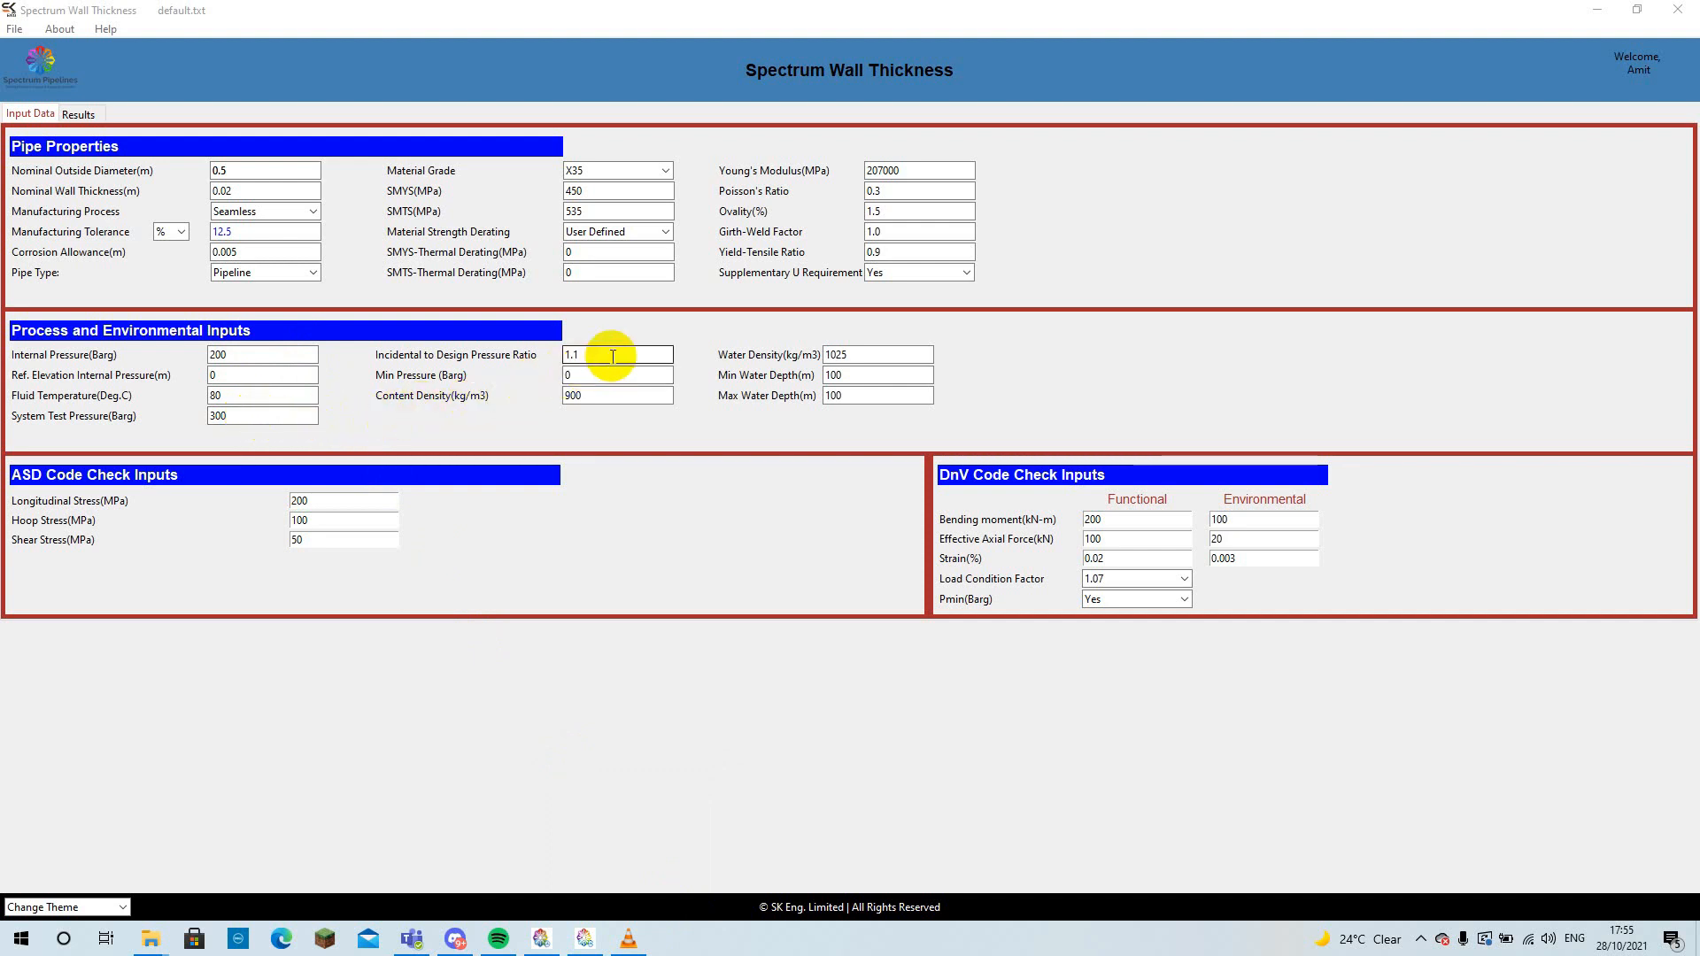
{"action": "left_click", "coordinate": [619, 376]}
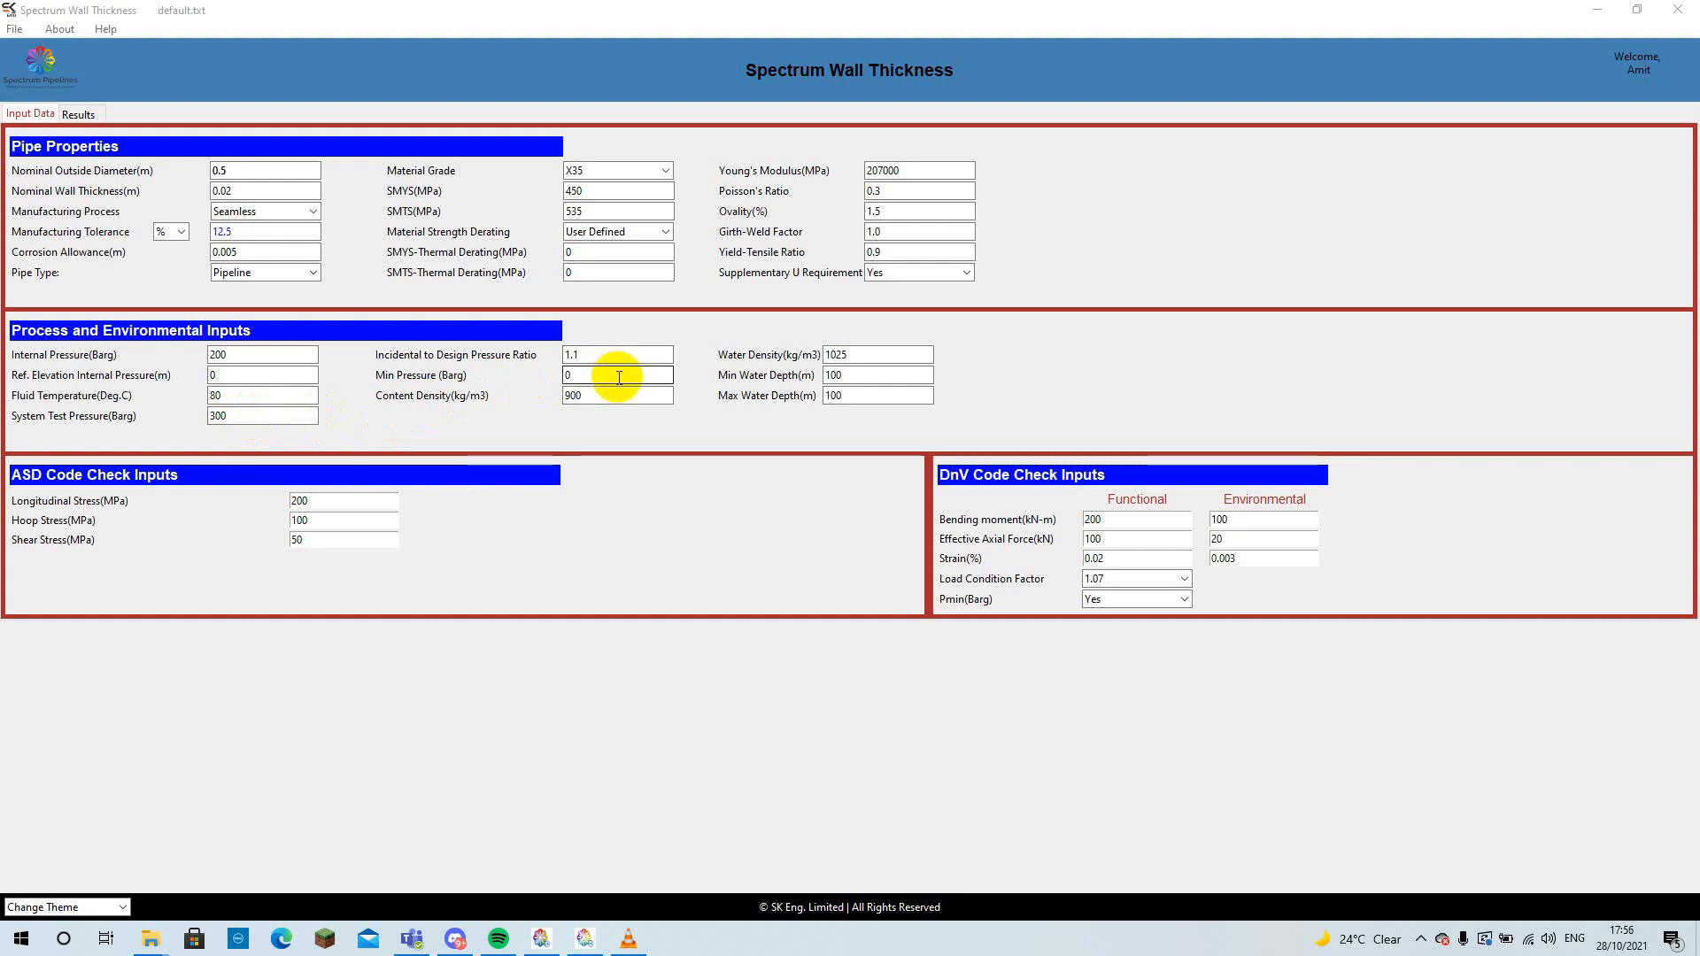
{"action": "left_click", "coordinate": [618, 397]}
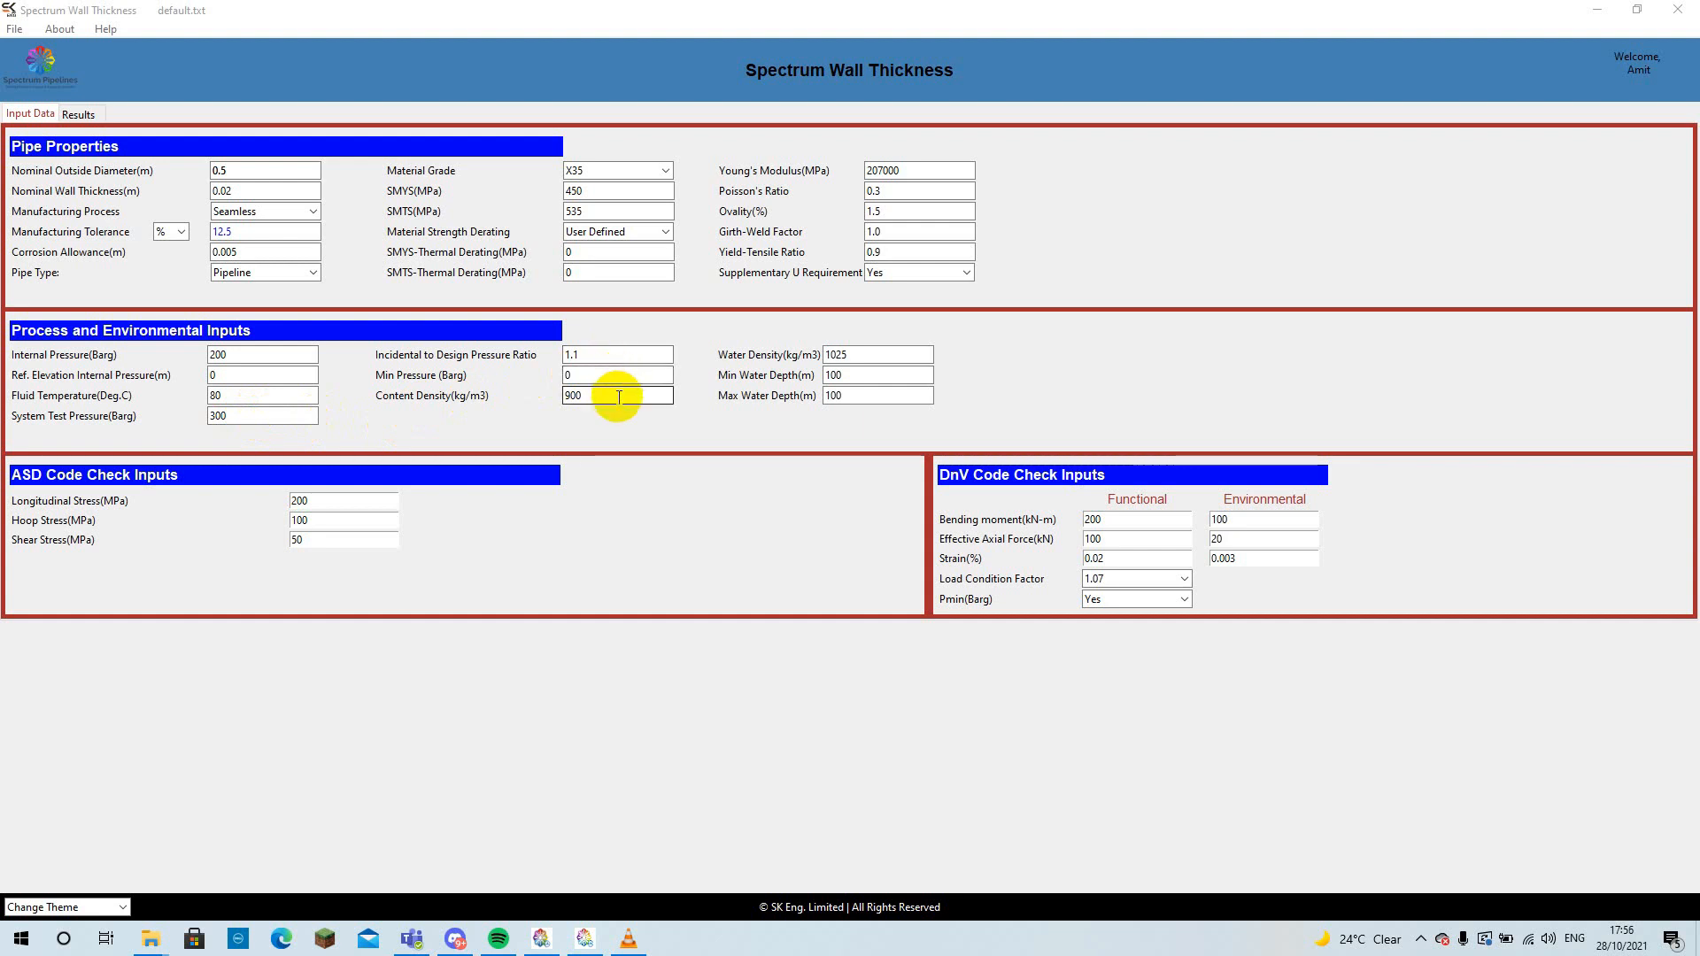
{"action": "left_click", "coordinate": [888, 357]}
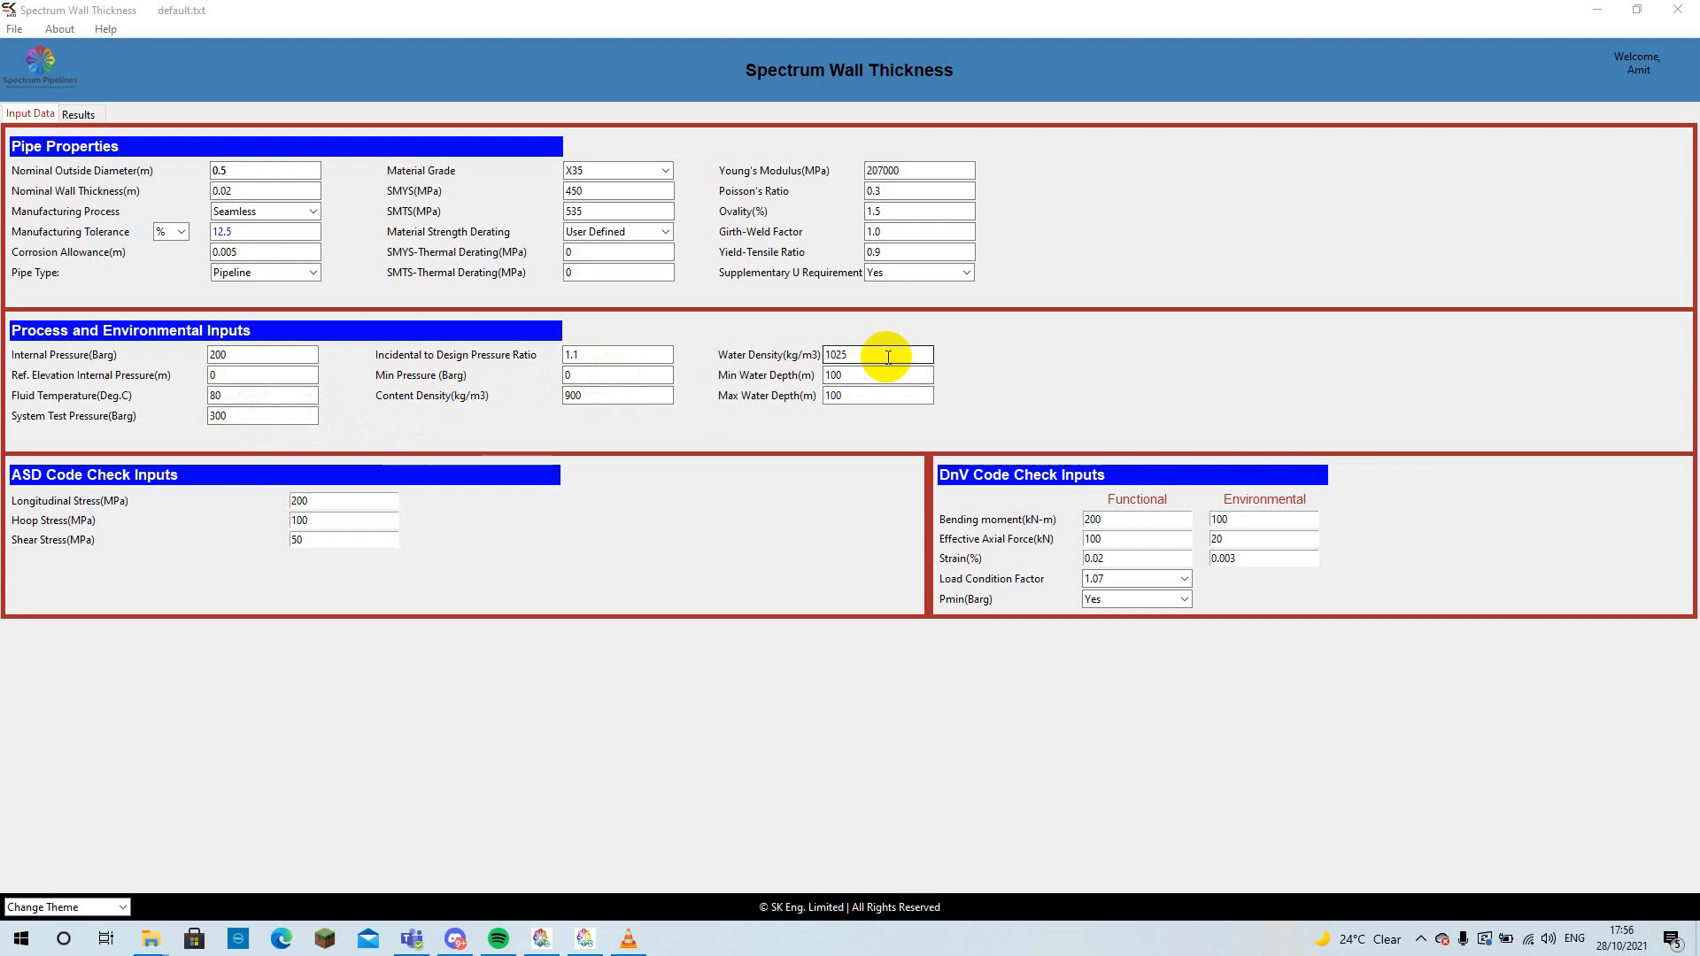
{"action": "left_click", "coordinate": [873, 398]}
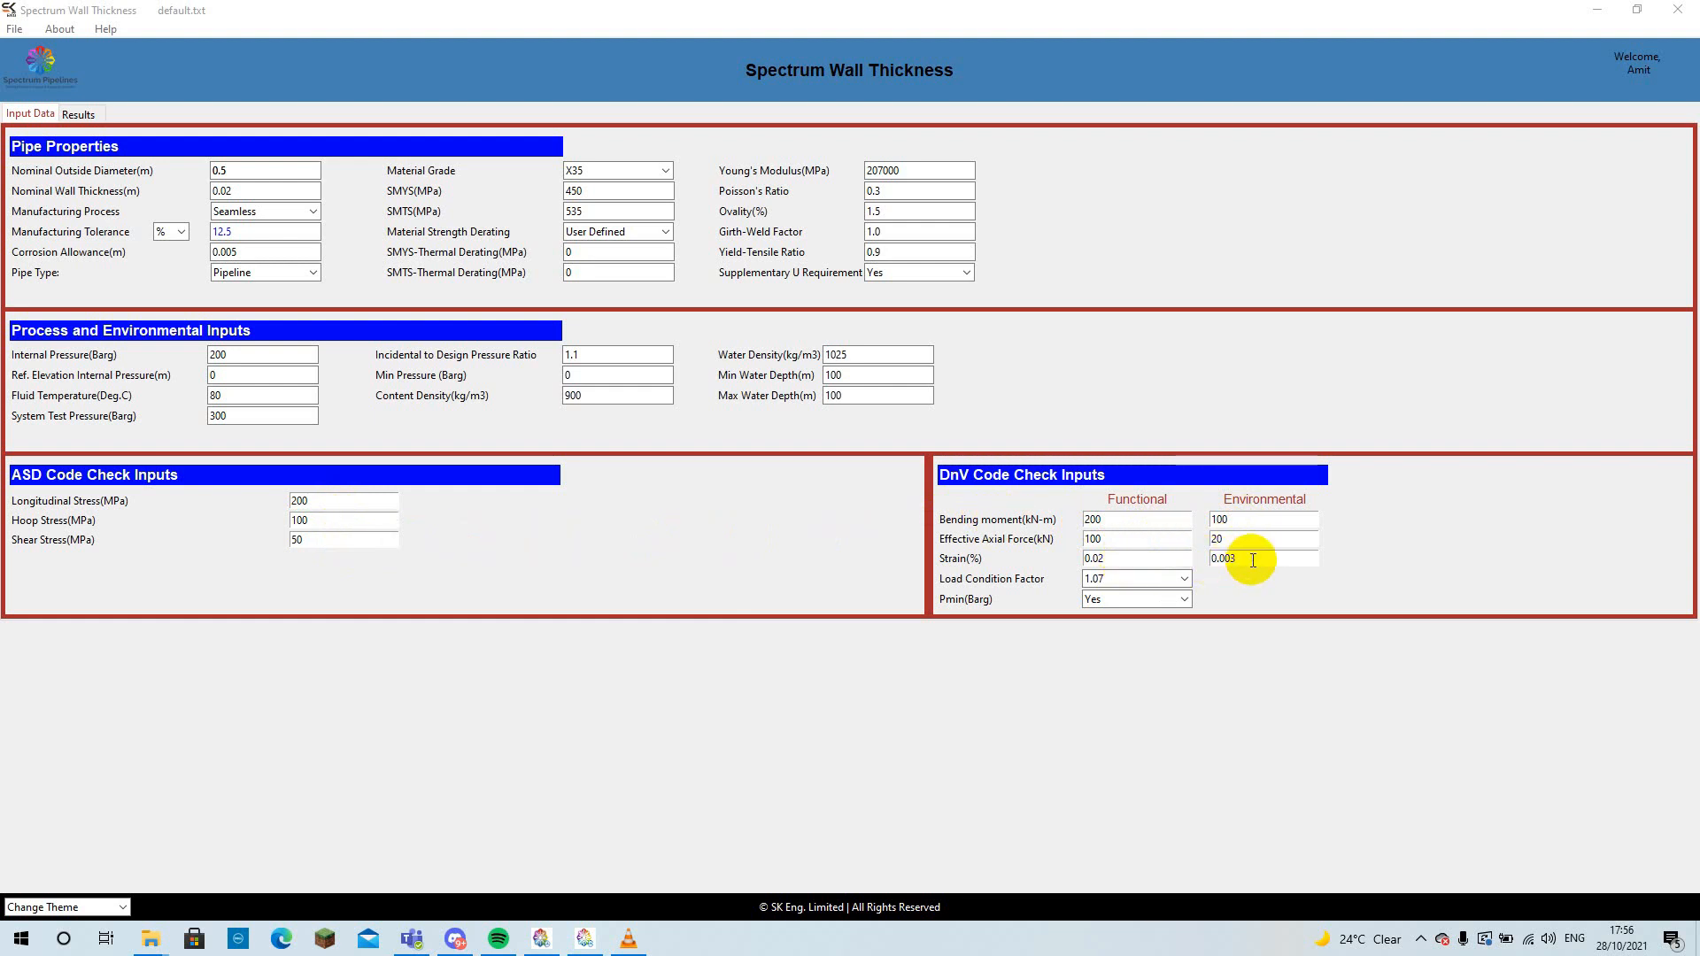
Examine the available load condition factor and Pmin options in the DnV code check inputs
{"action": "left_click", "coordinate": [1184, 579]}
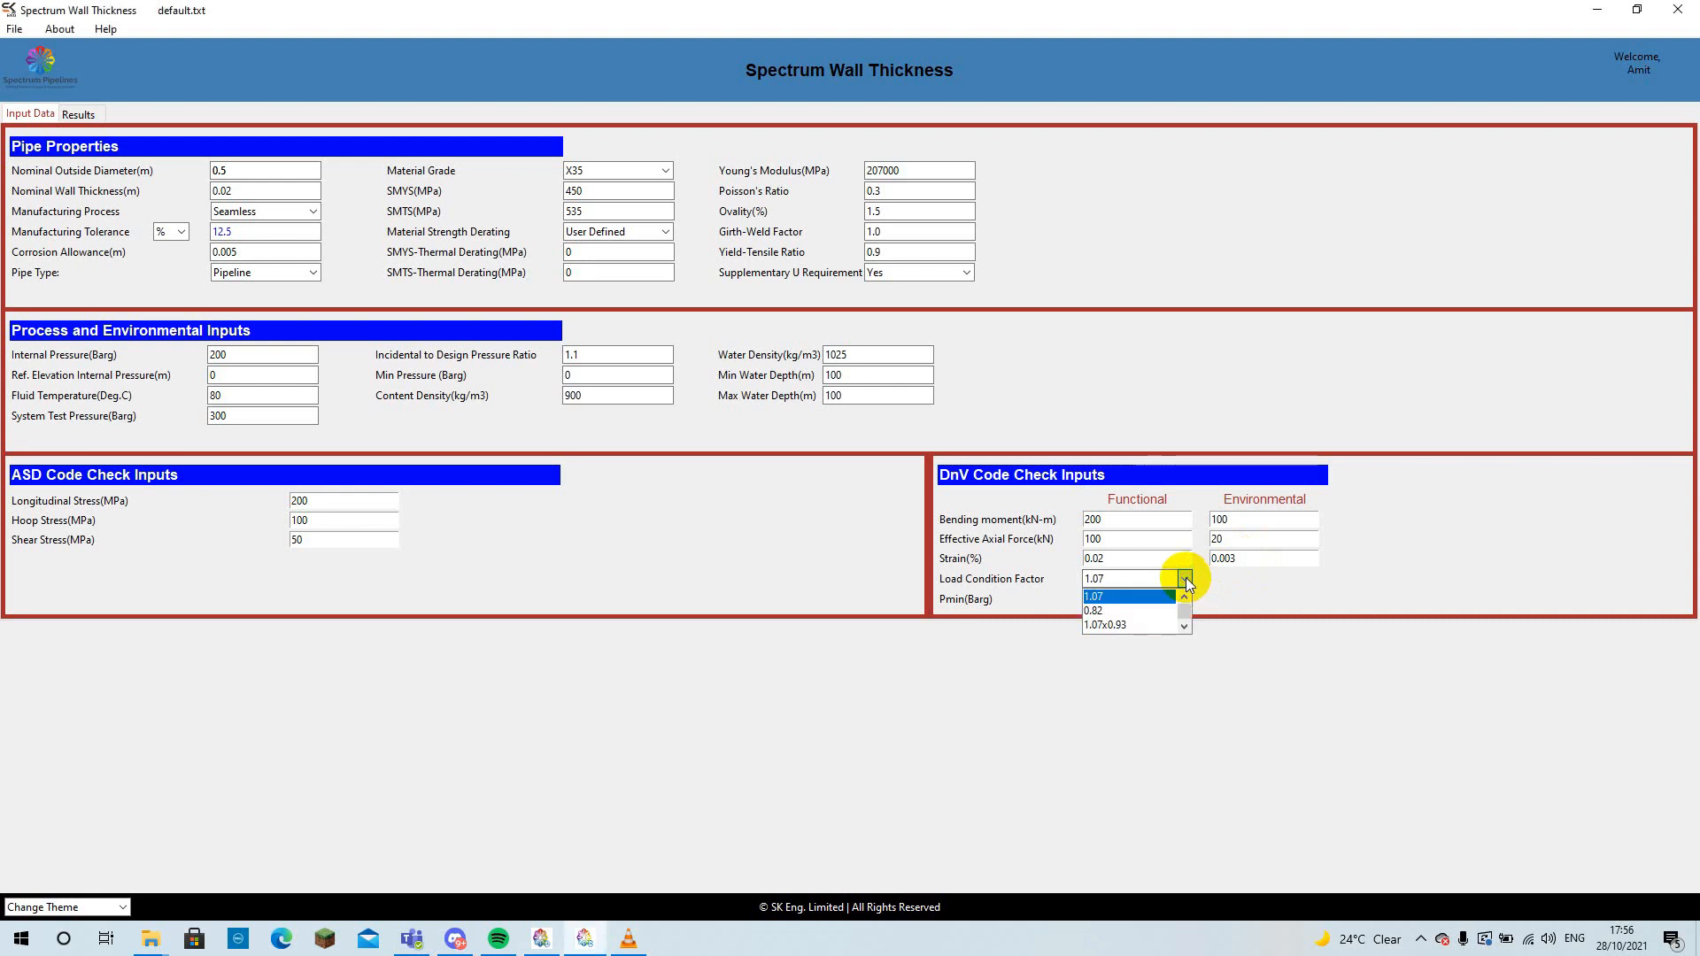
{"action": "left_click", "coordinate": [1186, 577]}
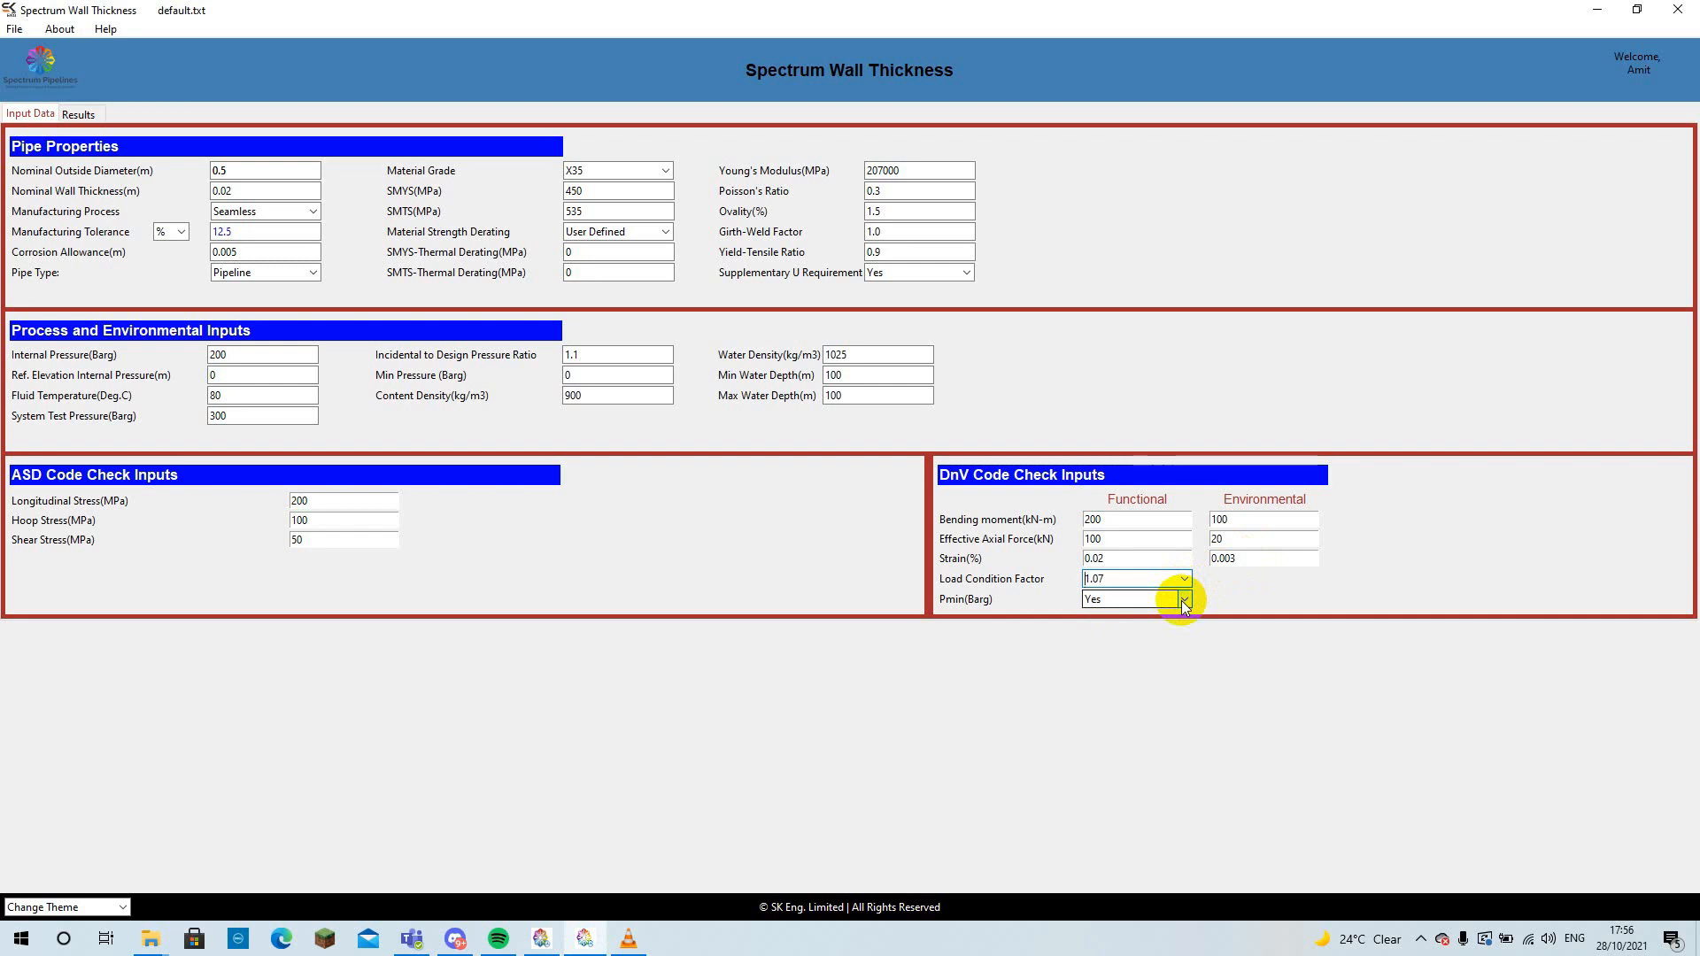
{"action": "left_click", "coordinate": [1183, 599]}
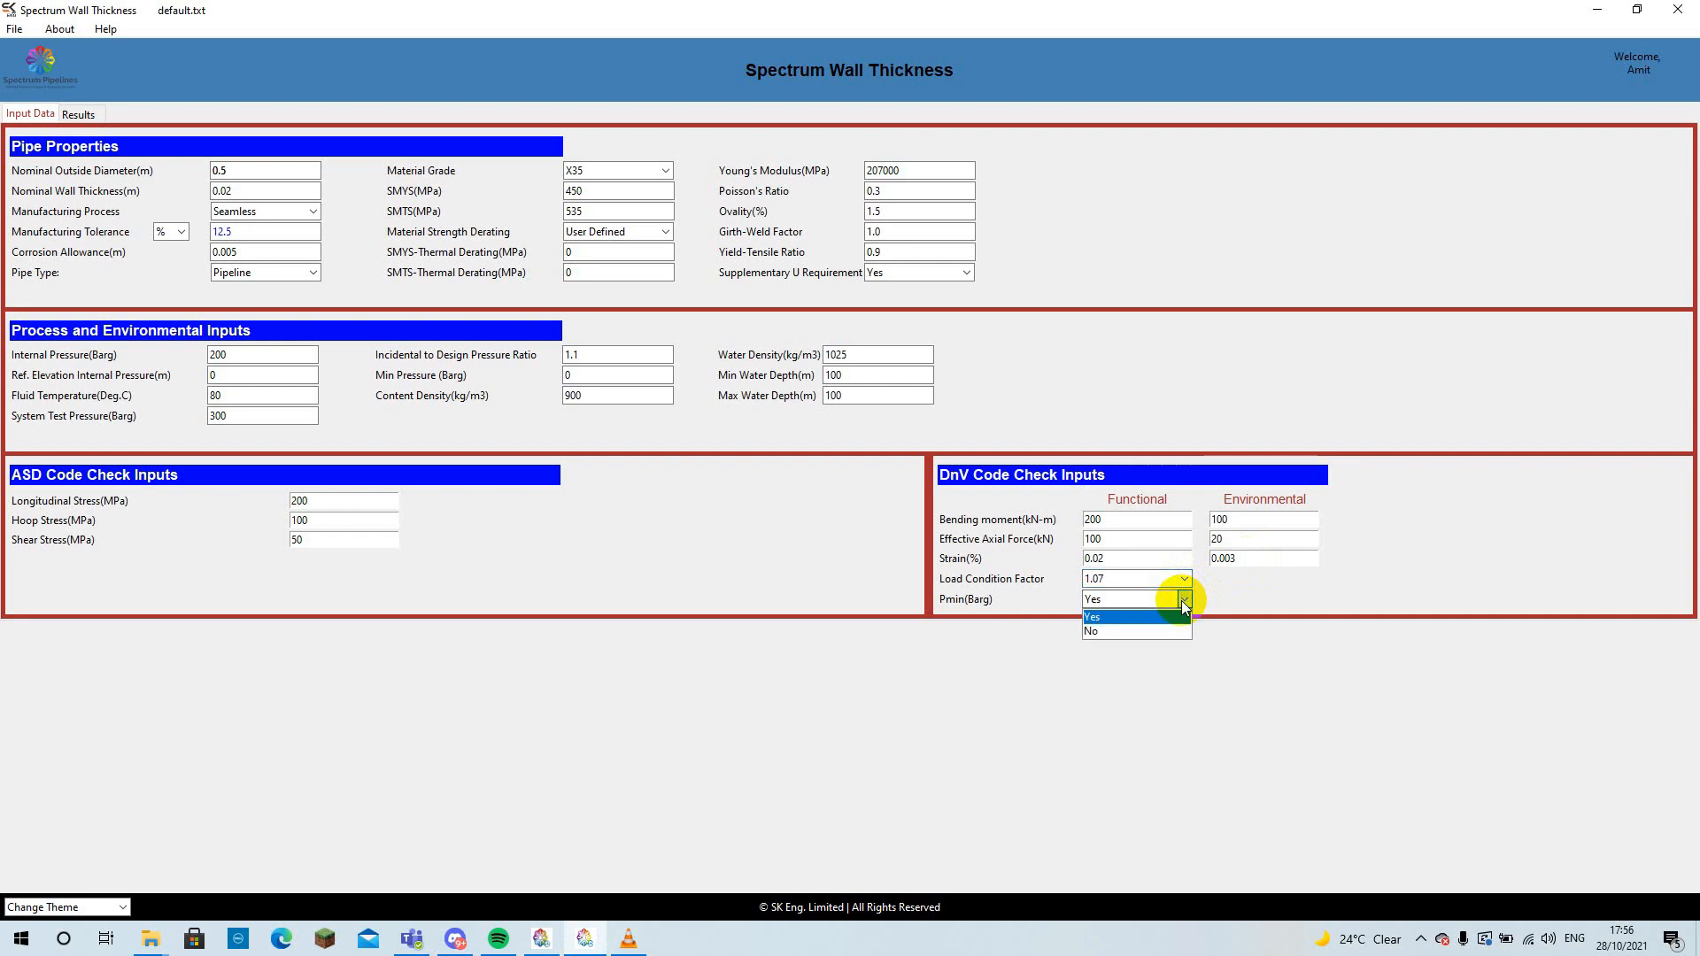
{"action": "left_click", "coordinate": [1181, 600]}
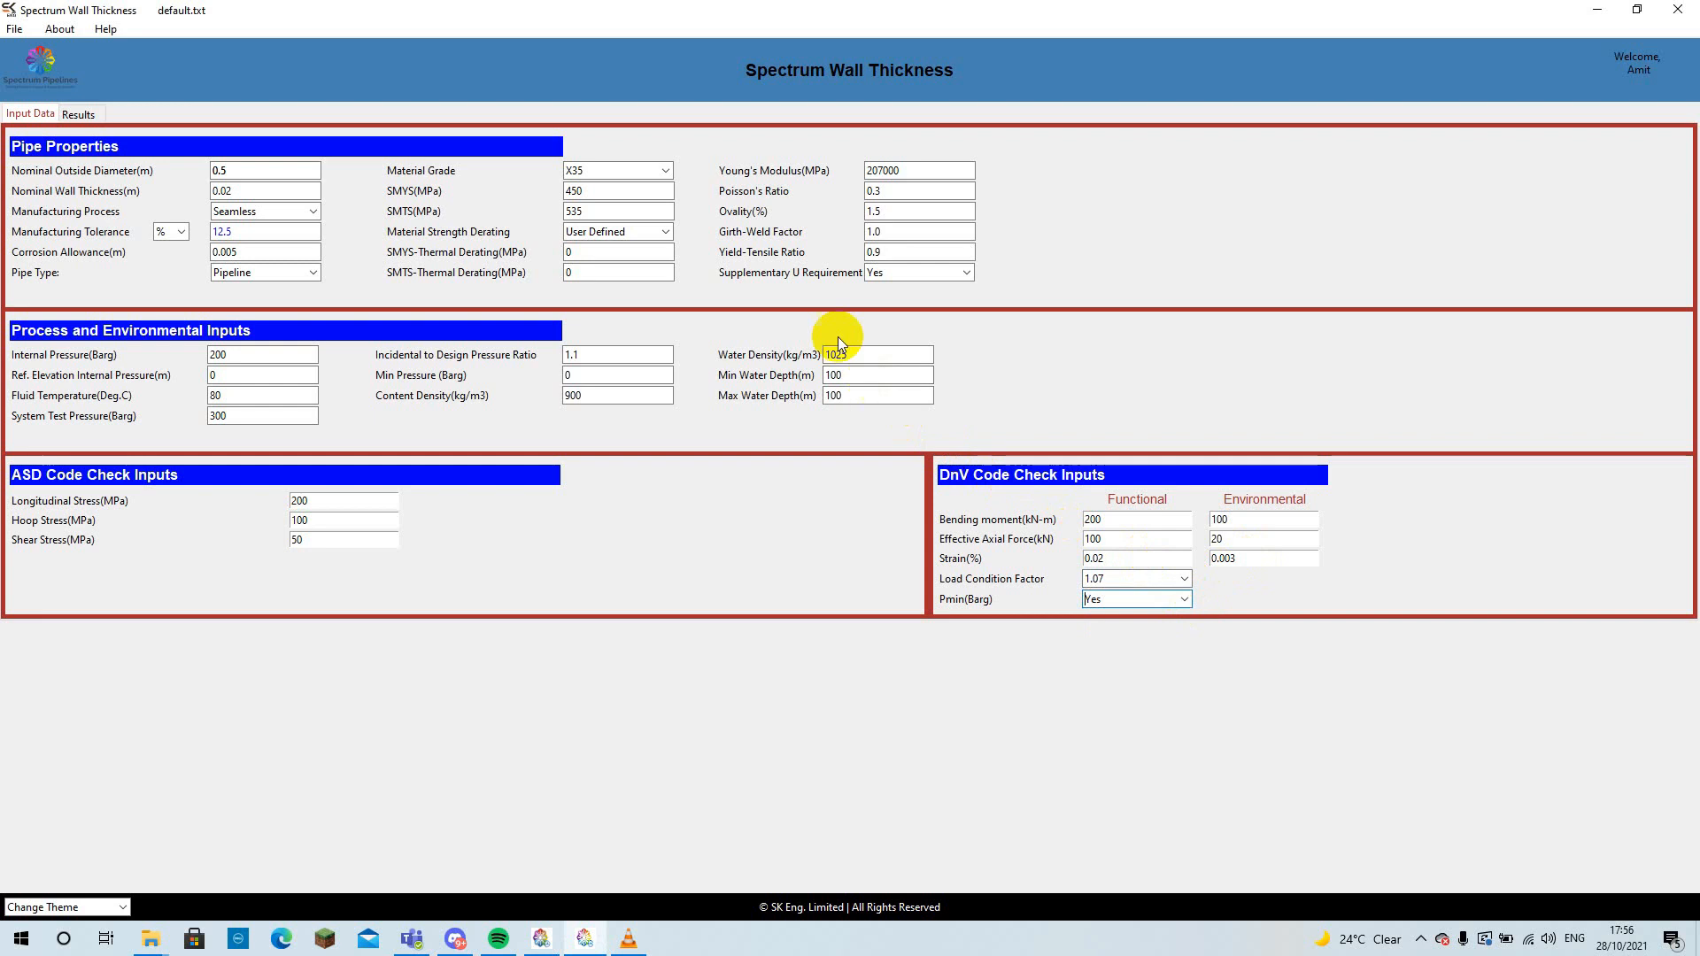
Open the results page and select ASME B31.4 as the governing code for the ASD wall thickness calculations
{"action": "left_click", "coordinate": [81, 113]}
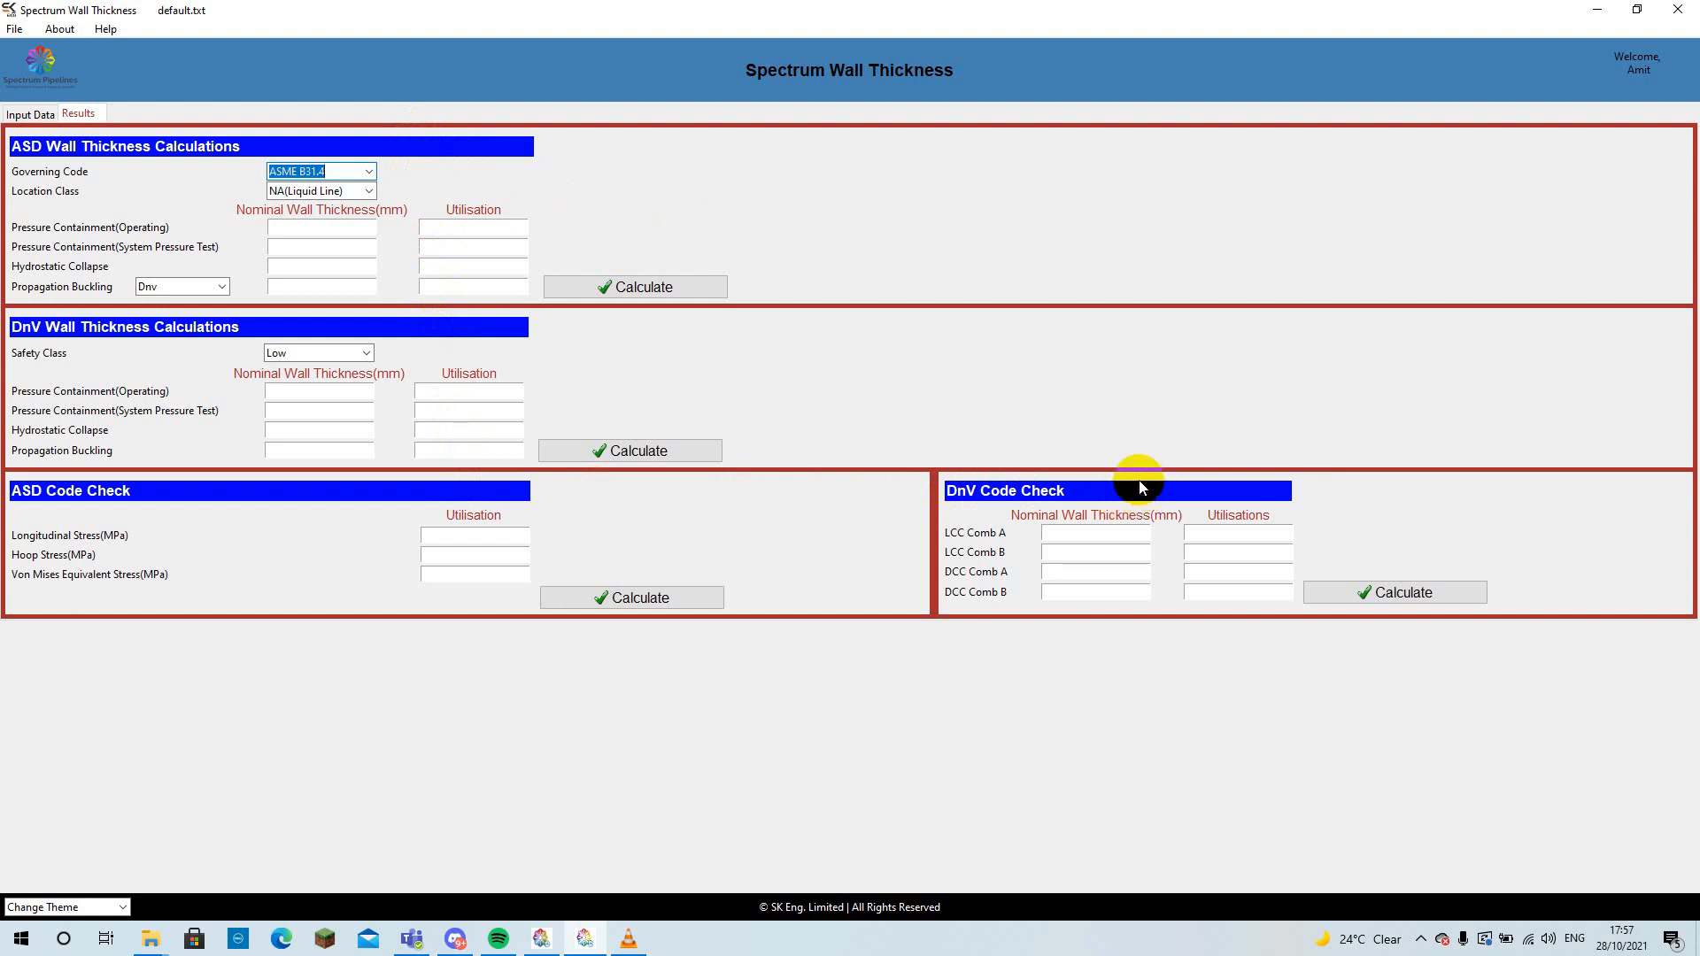
{"action": "left_click", "coordinate": [369, 172]}
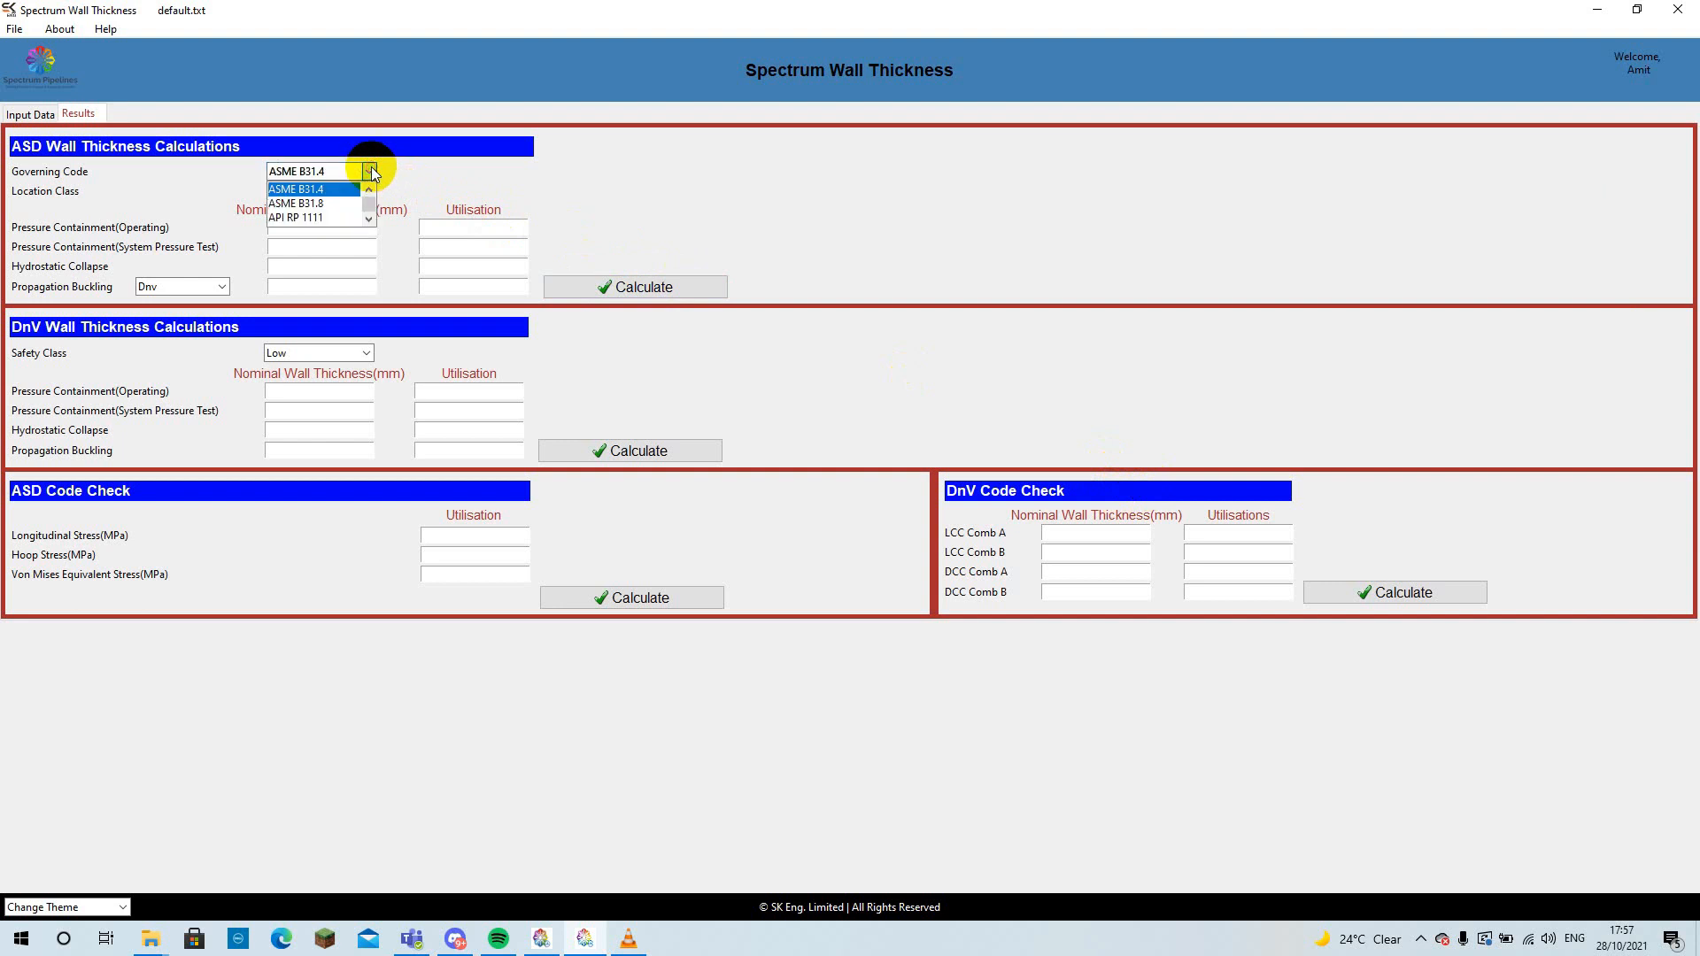
{"action": "left_click", "coordinate": [325, 187]}
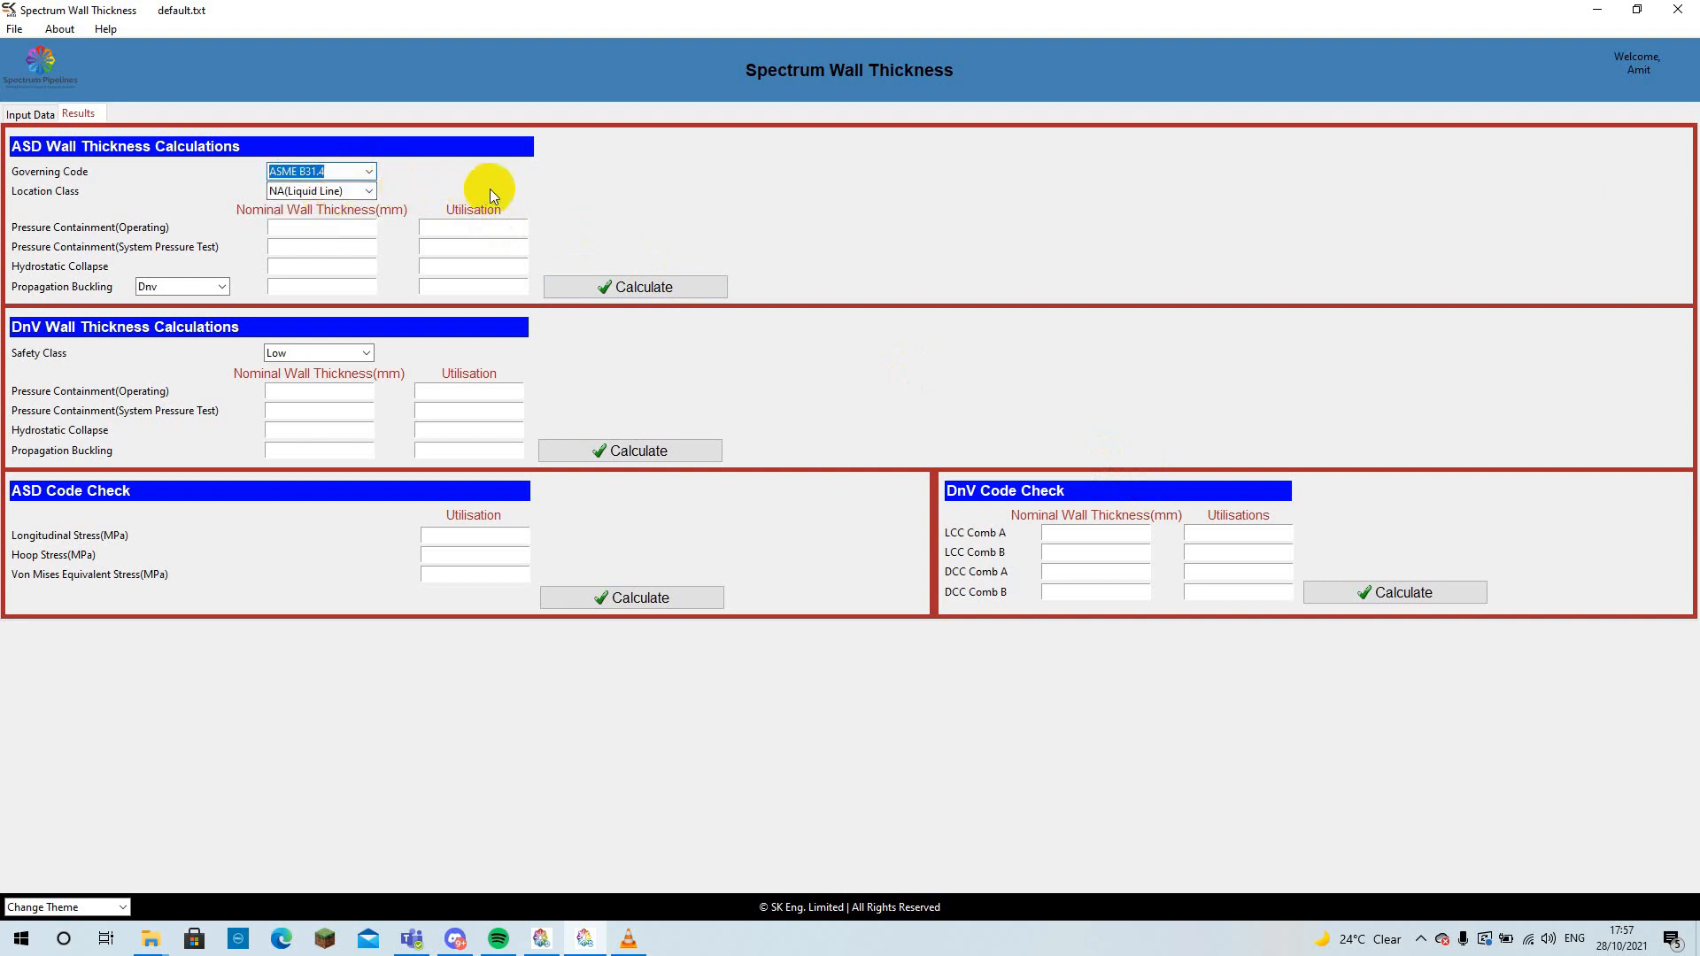
Examine the available governing codes for the ASD wall thickness calculations and keep ASME B31.4 selected
{"action": "left_click", "coordinate": [367, 172]}
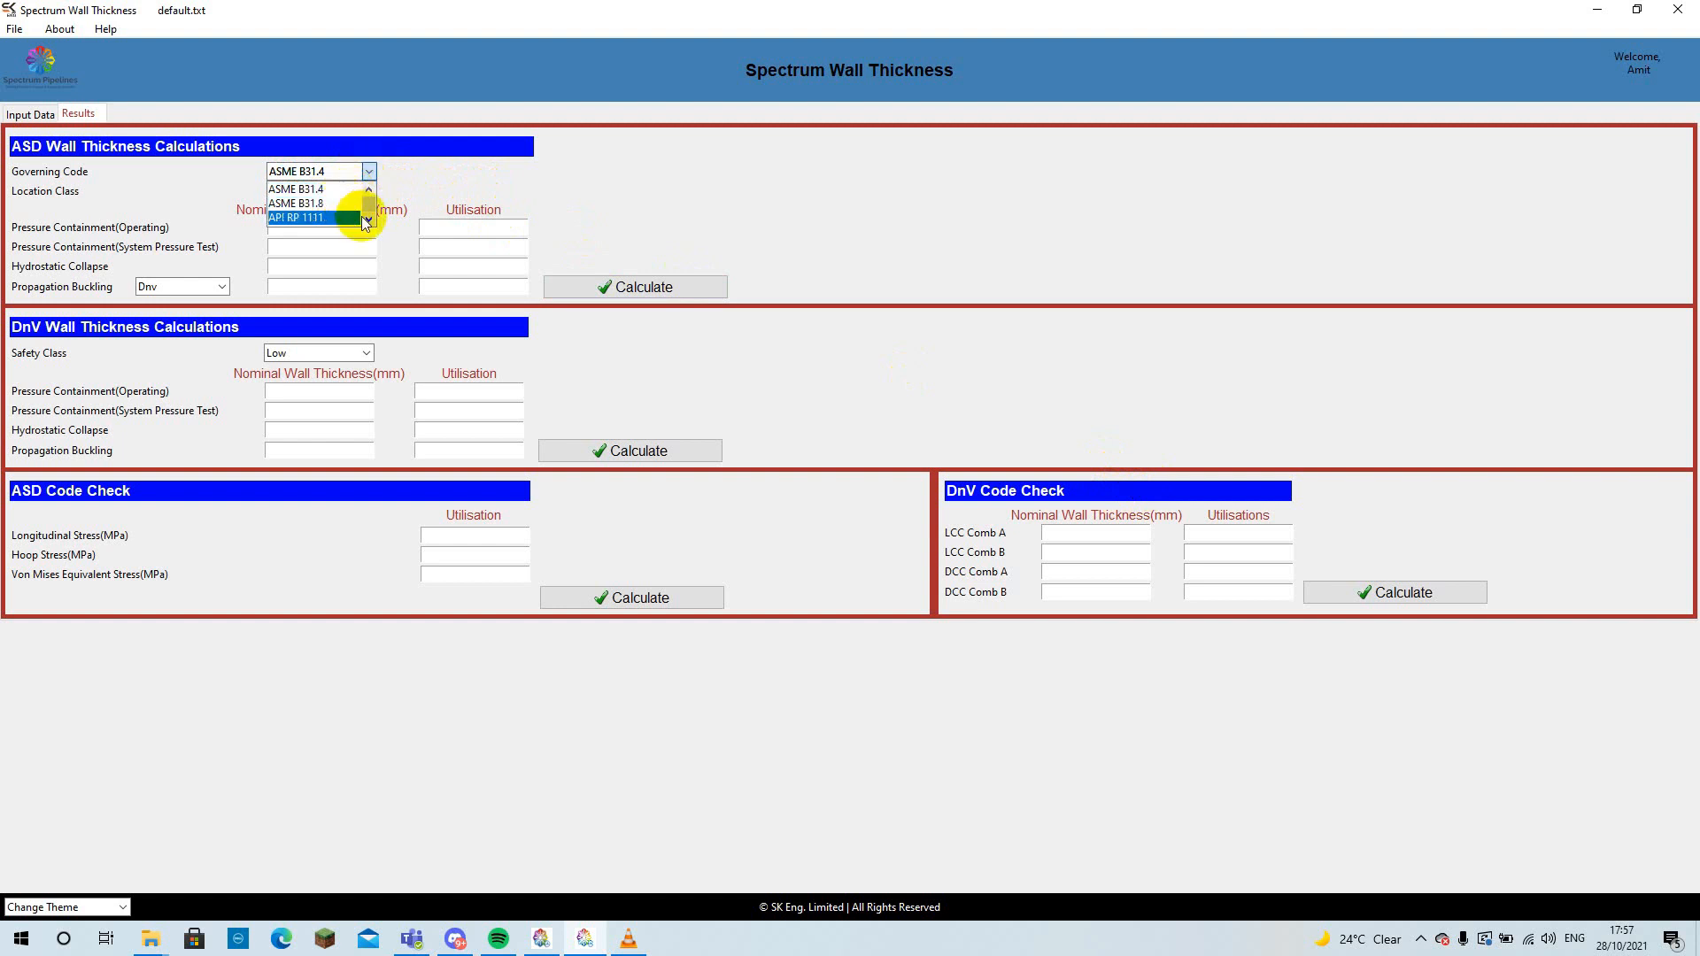
{"action": "scroll", "coordinate": [303, 206], "scroll_direction": "down", "scroll_amount": 1}
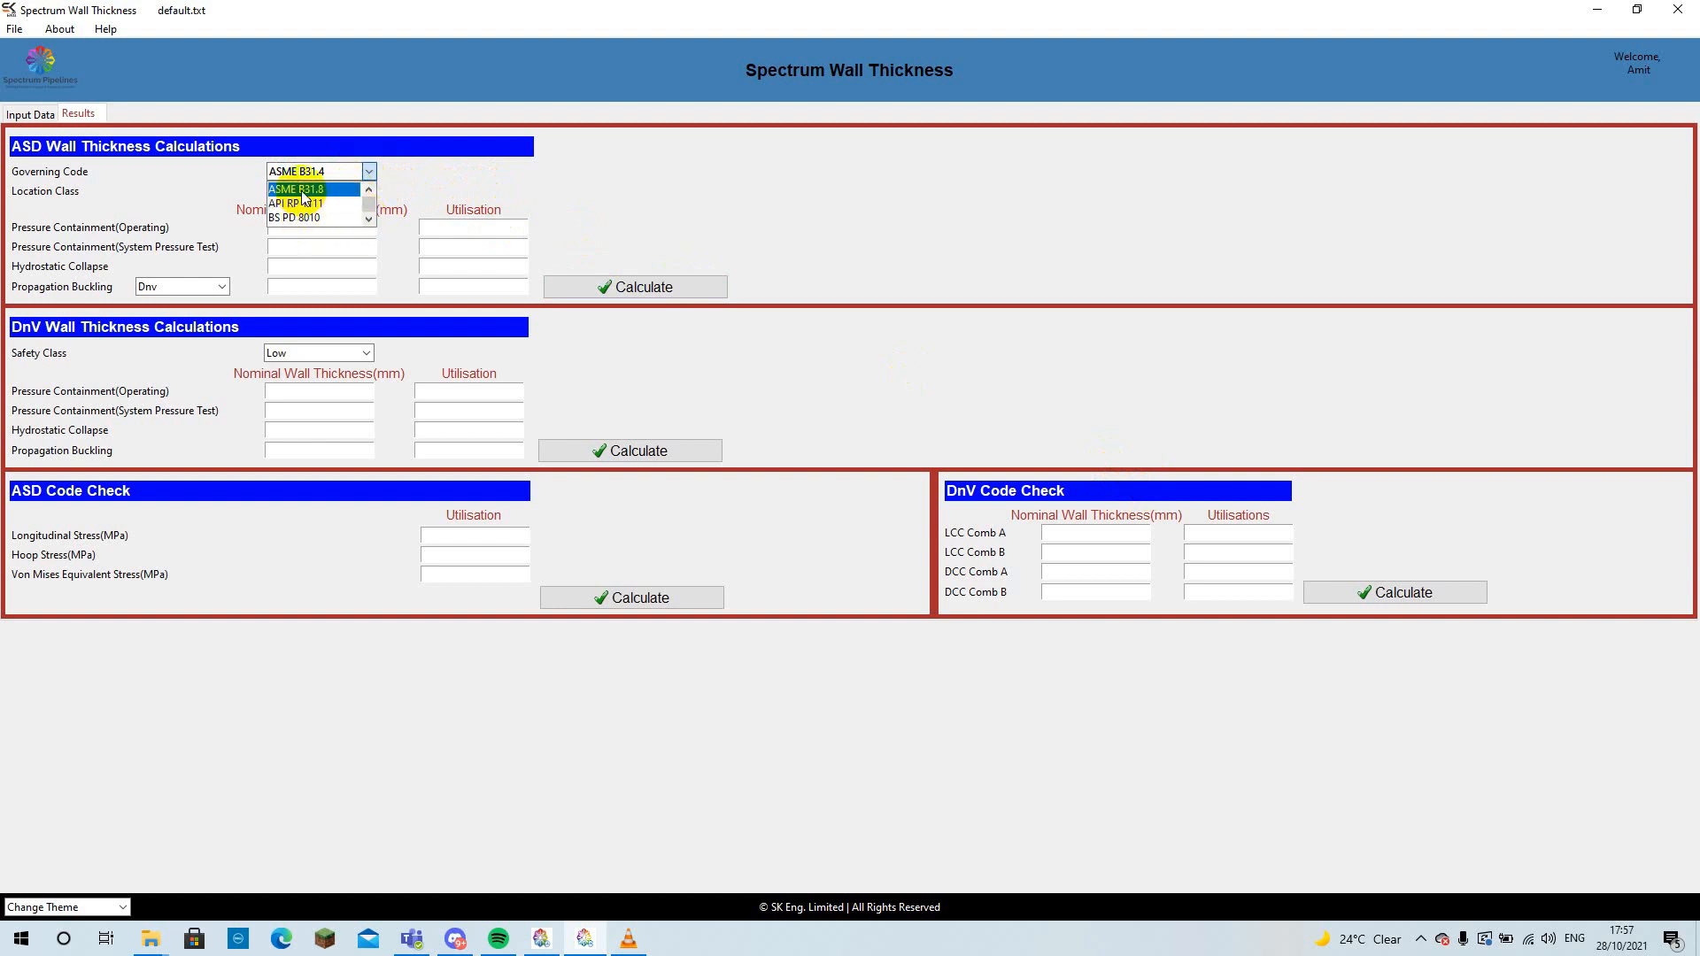
{"action": "left_click", "coordinate": [370, 190]}
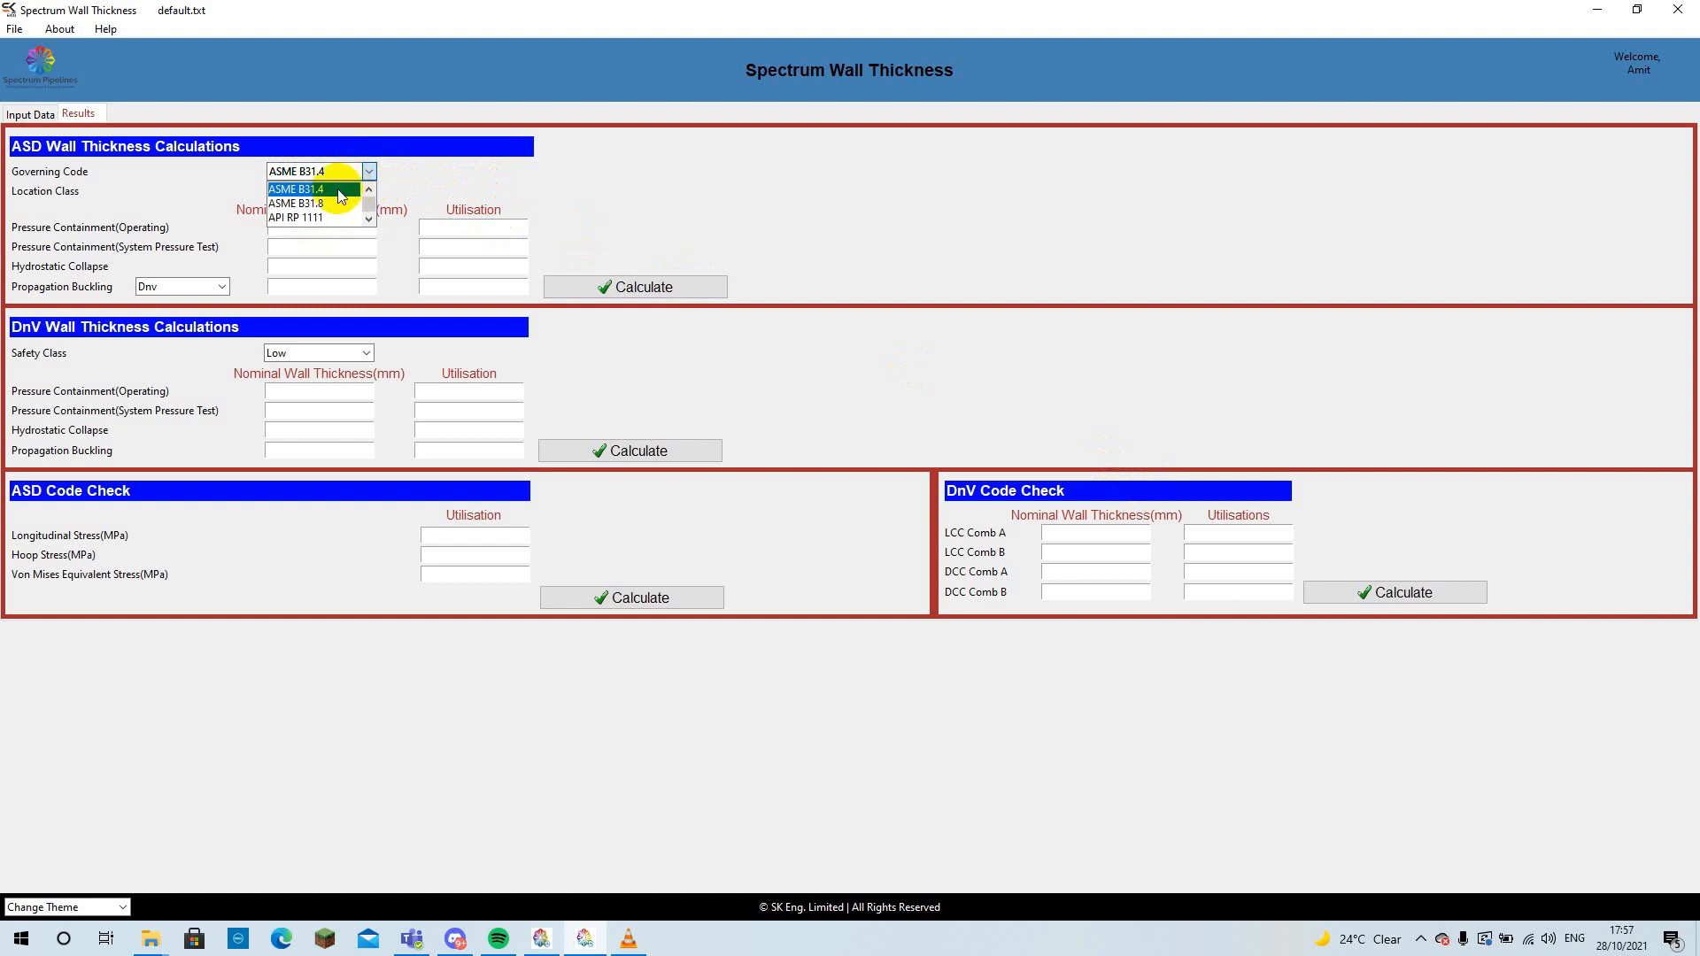
{"action": "left_click", "coordinate": [331, 189]}
Choose NA(Liquid Line) from the available location classes and run the ASD wall thickness calculations
{"action": "left_click", "coordinate": [368, 193]}
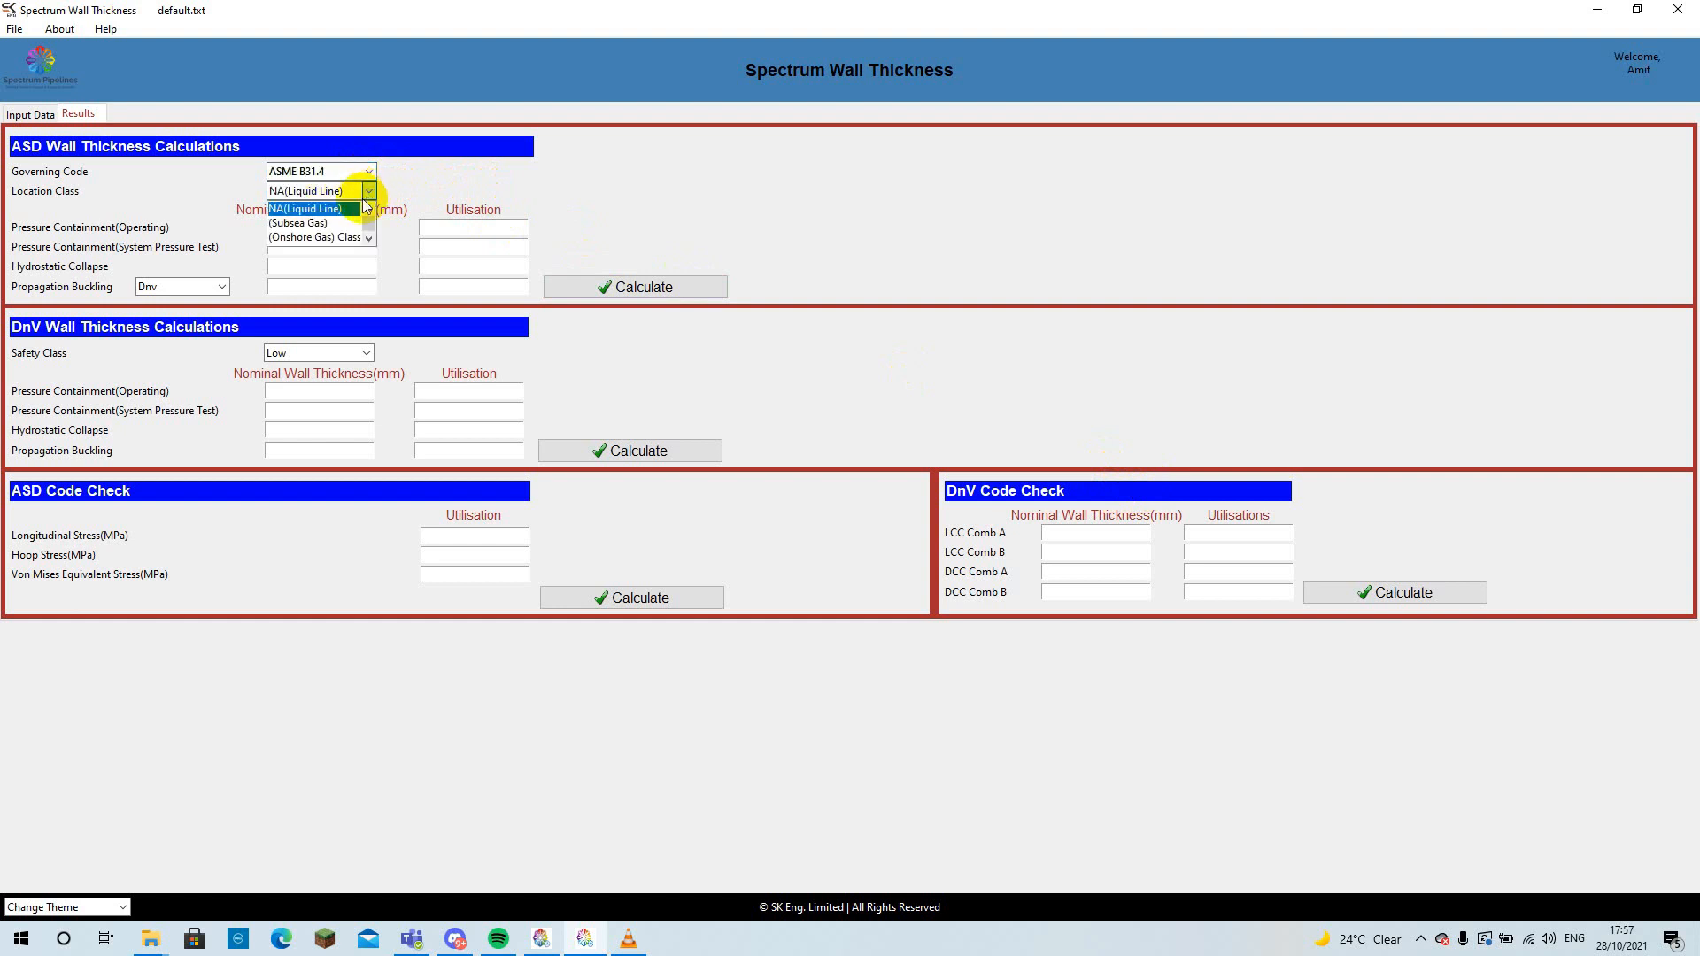
{"action": "left_click", "coordinate": [368, 238]}
{"action": "left_click", "coordinate": [369, 238]}
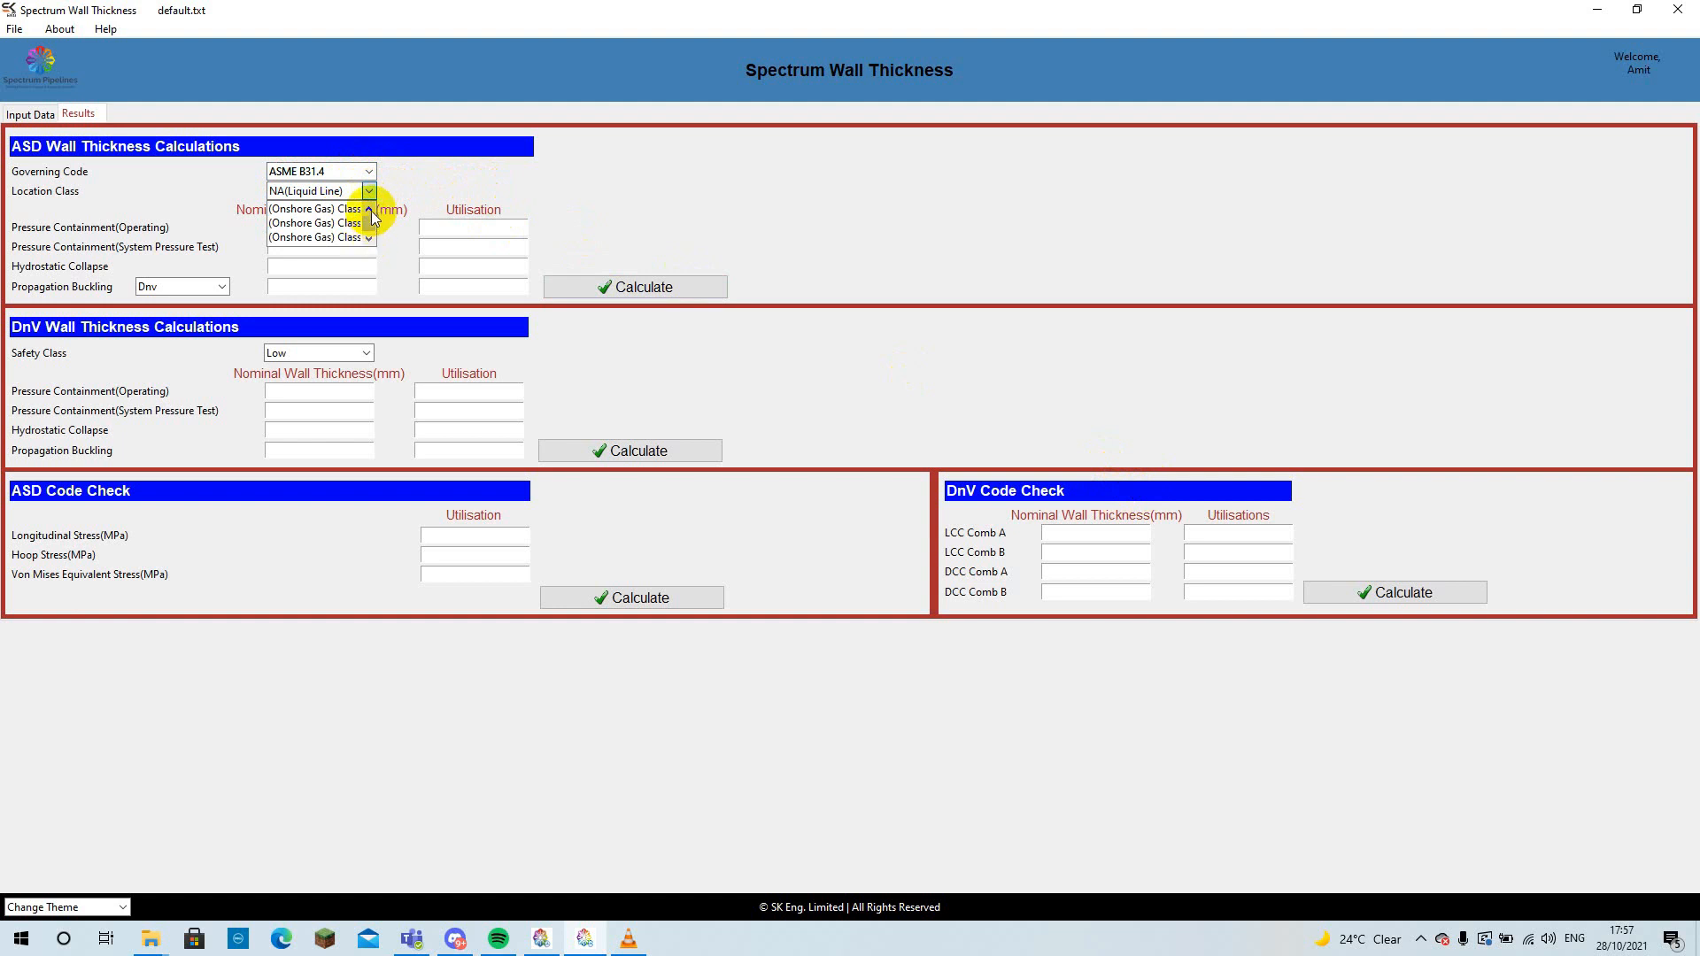
{"action": "left_click", "coordinate": [370, 210]}
{"action": "left_click", "coordinate": [370, 211]}
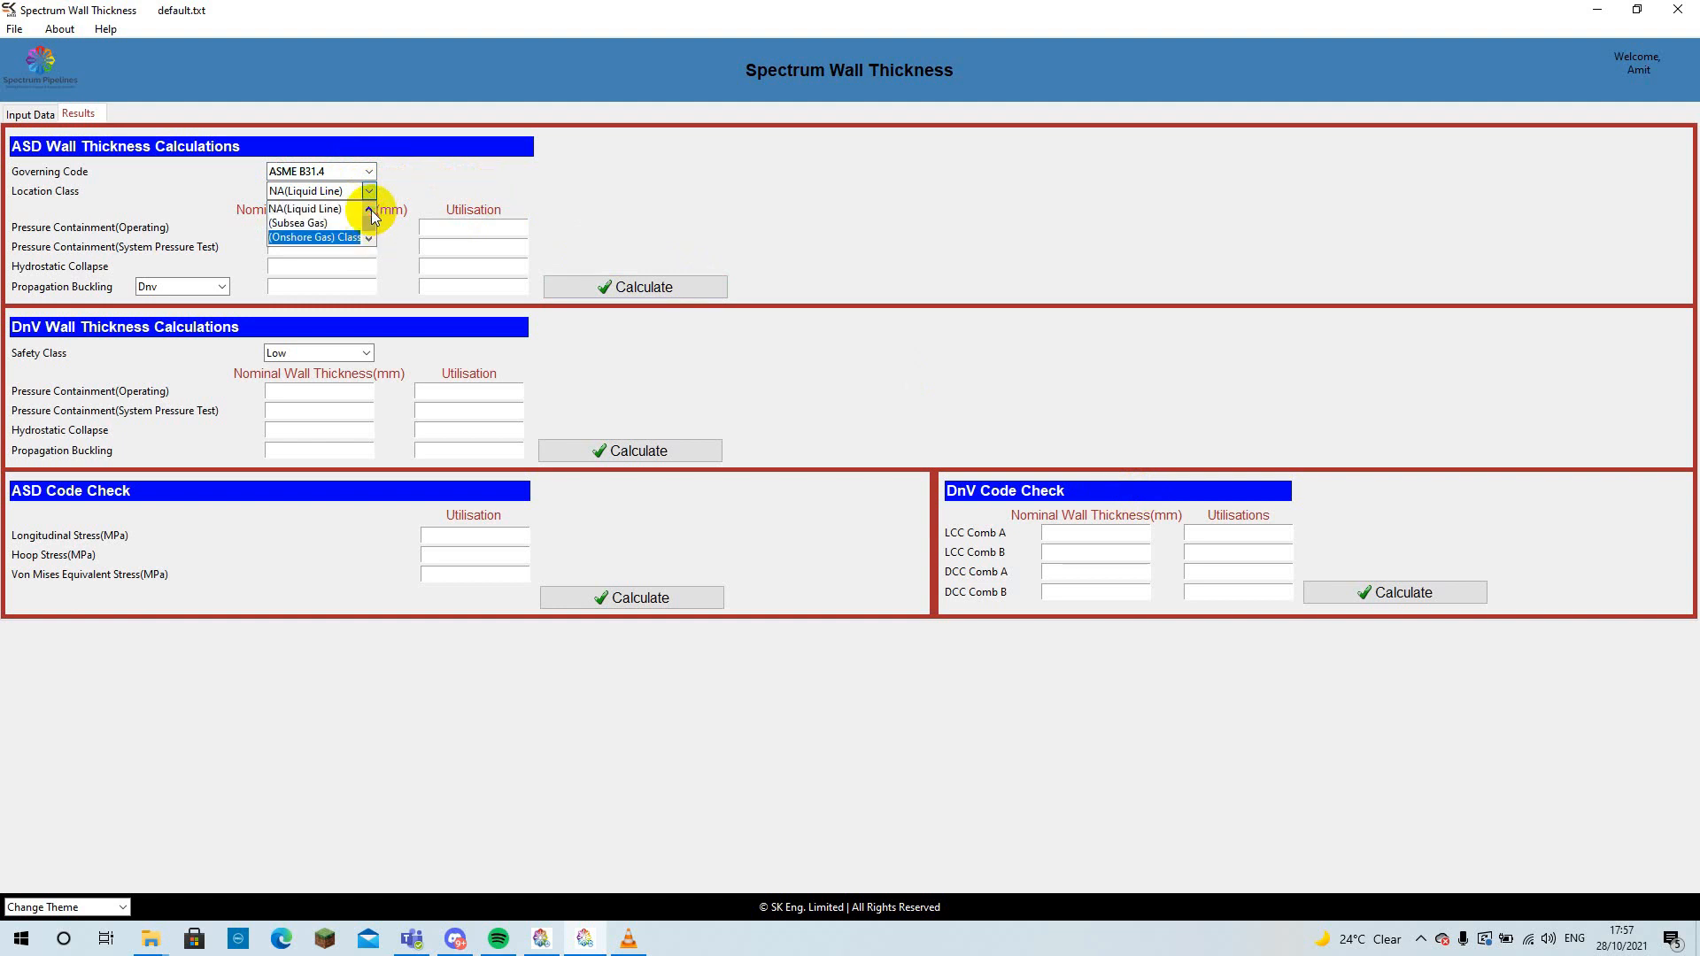
{"action": "left_click", "coordinate": [337, 210]}
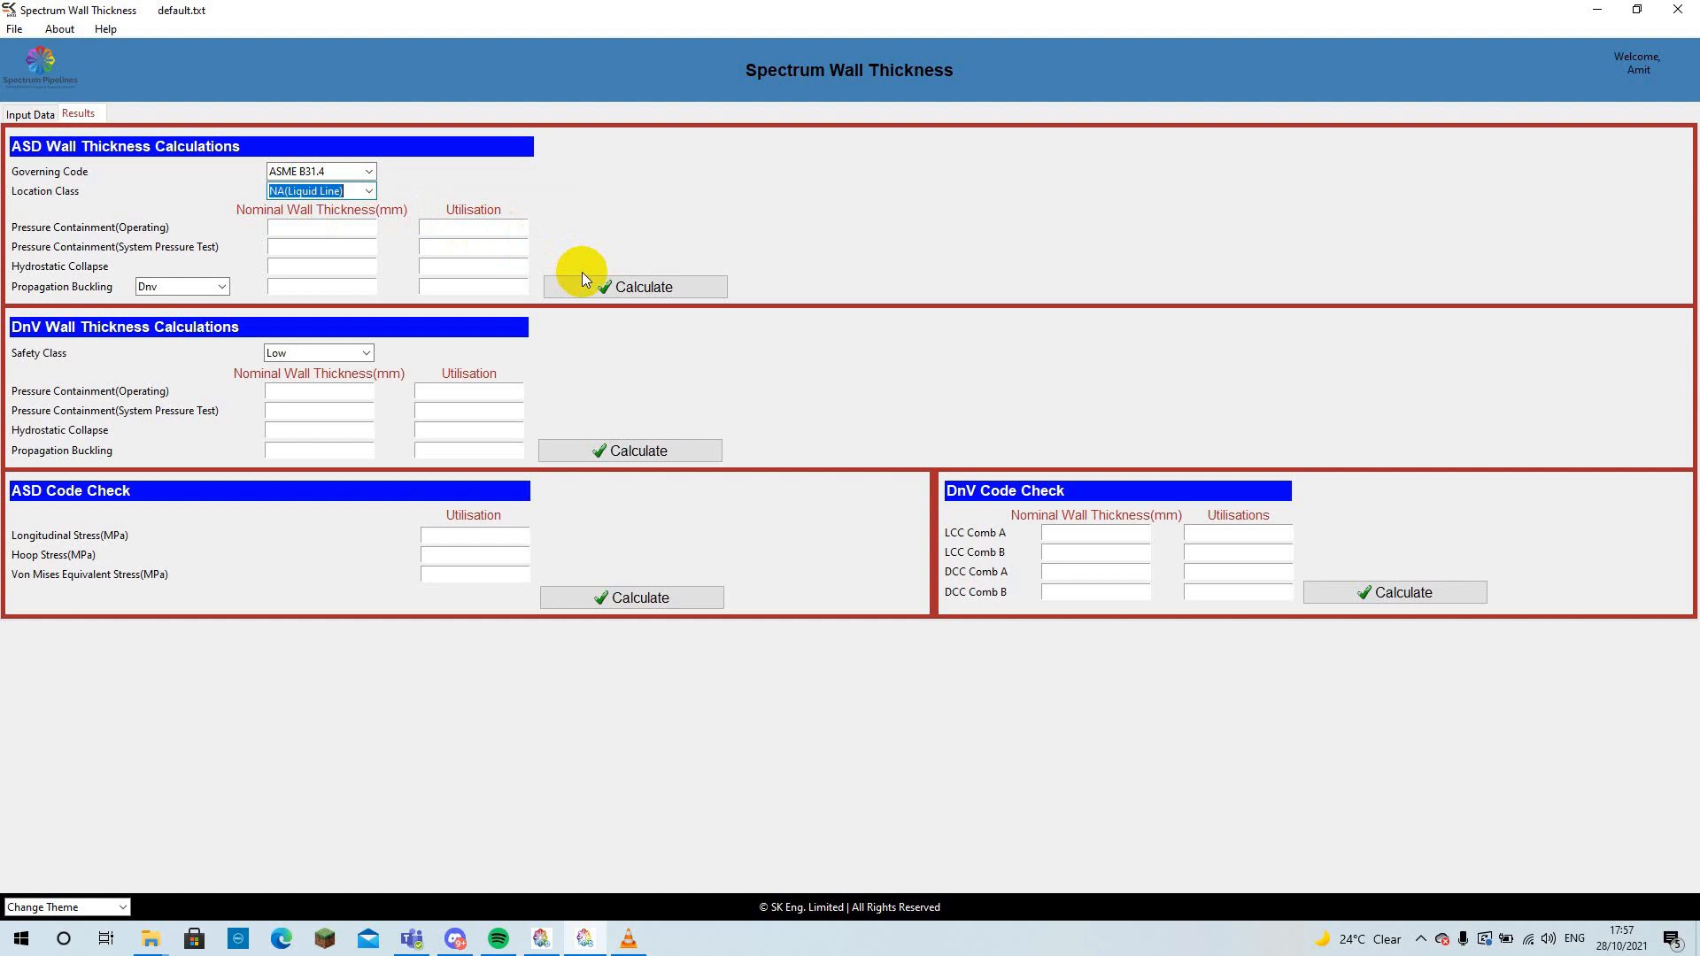
{"action": "left_click", "coordinate": [626, 289]}
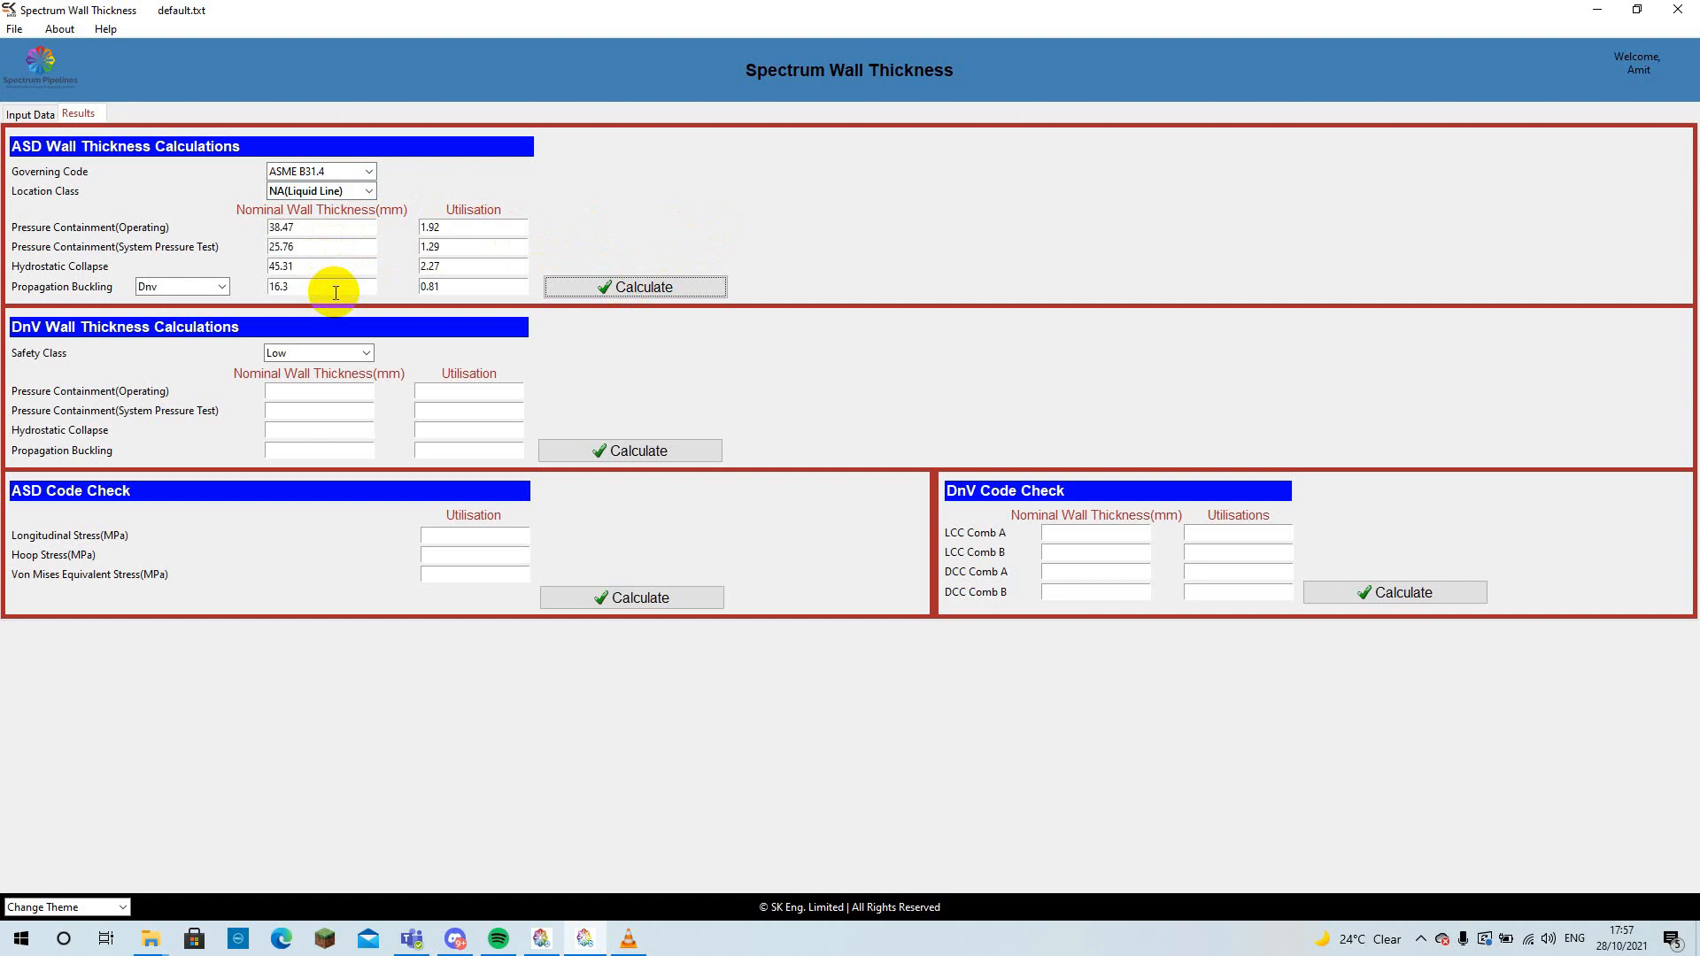
Set the DnV safety class to Medium and run the DnV wall thickness calculations
{"action": "left_click", "coordinate": [366, 354]}
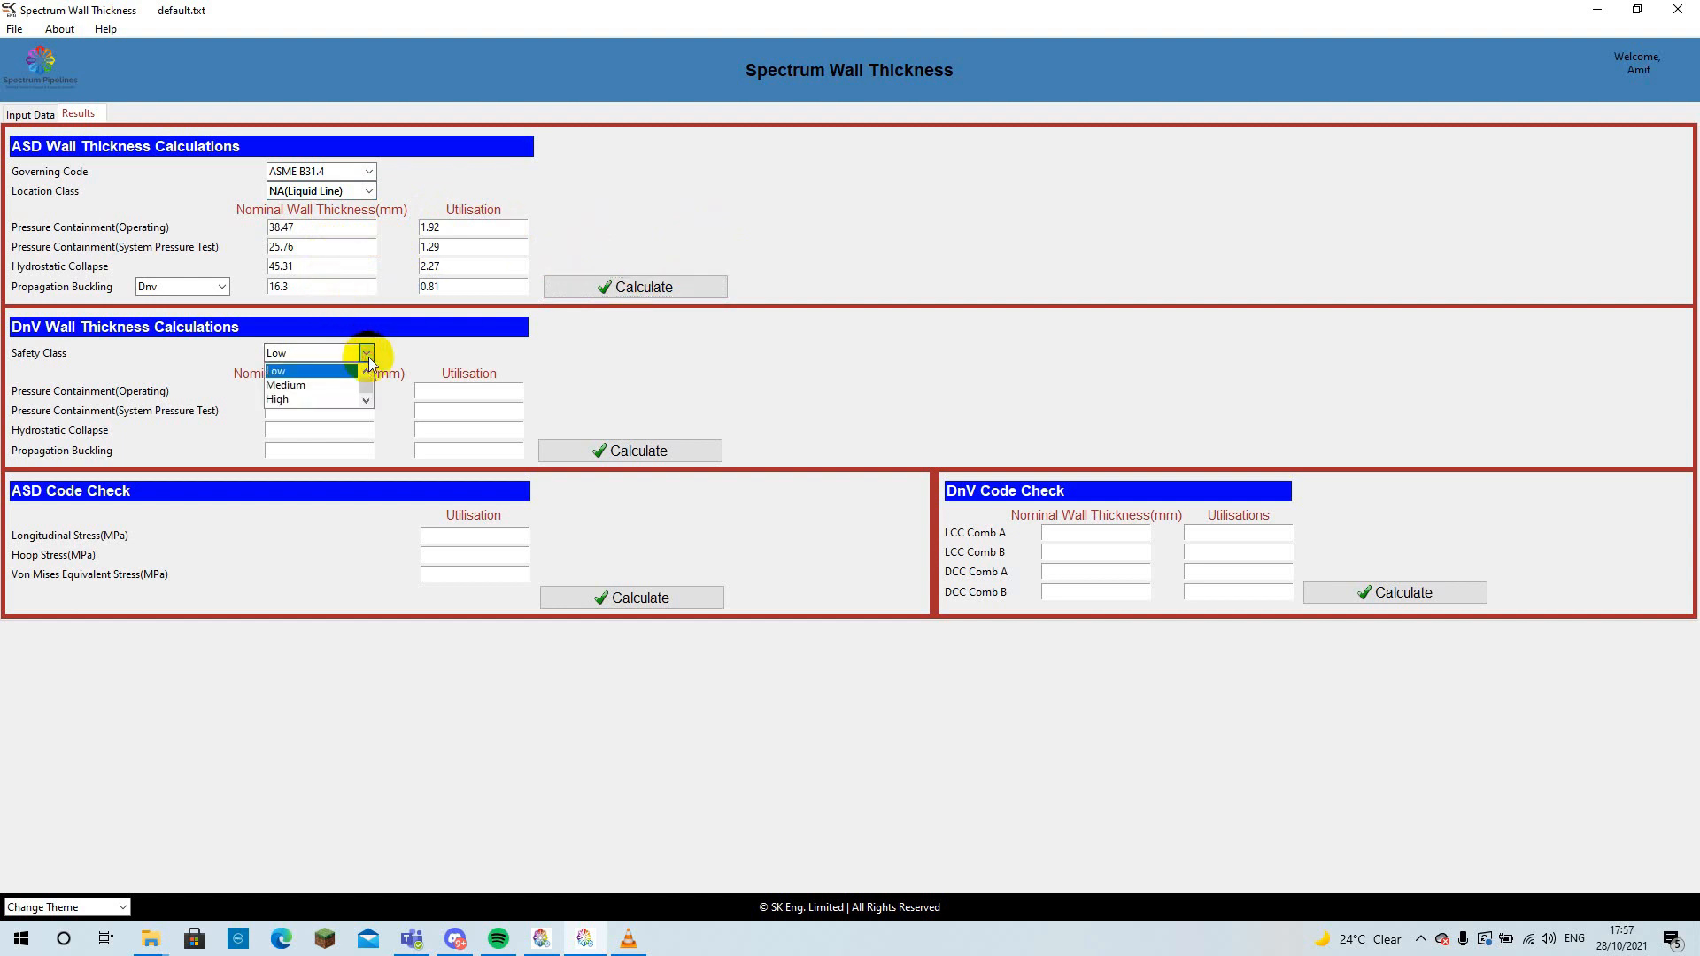
{"action": "left_click", "coordinate": [323, 385]}
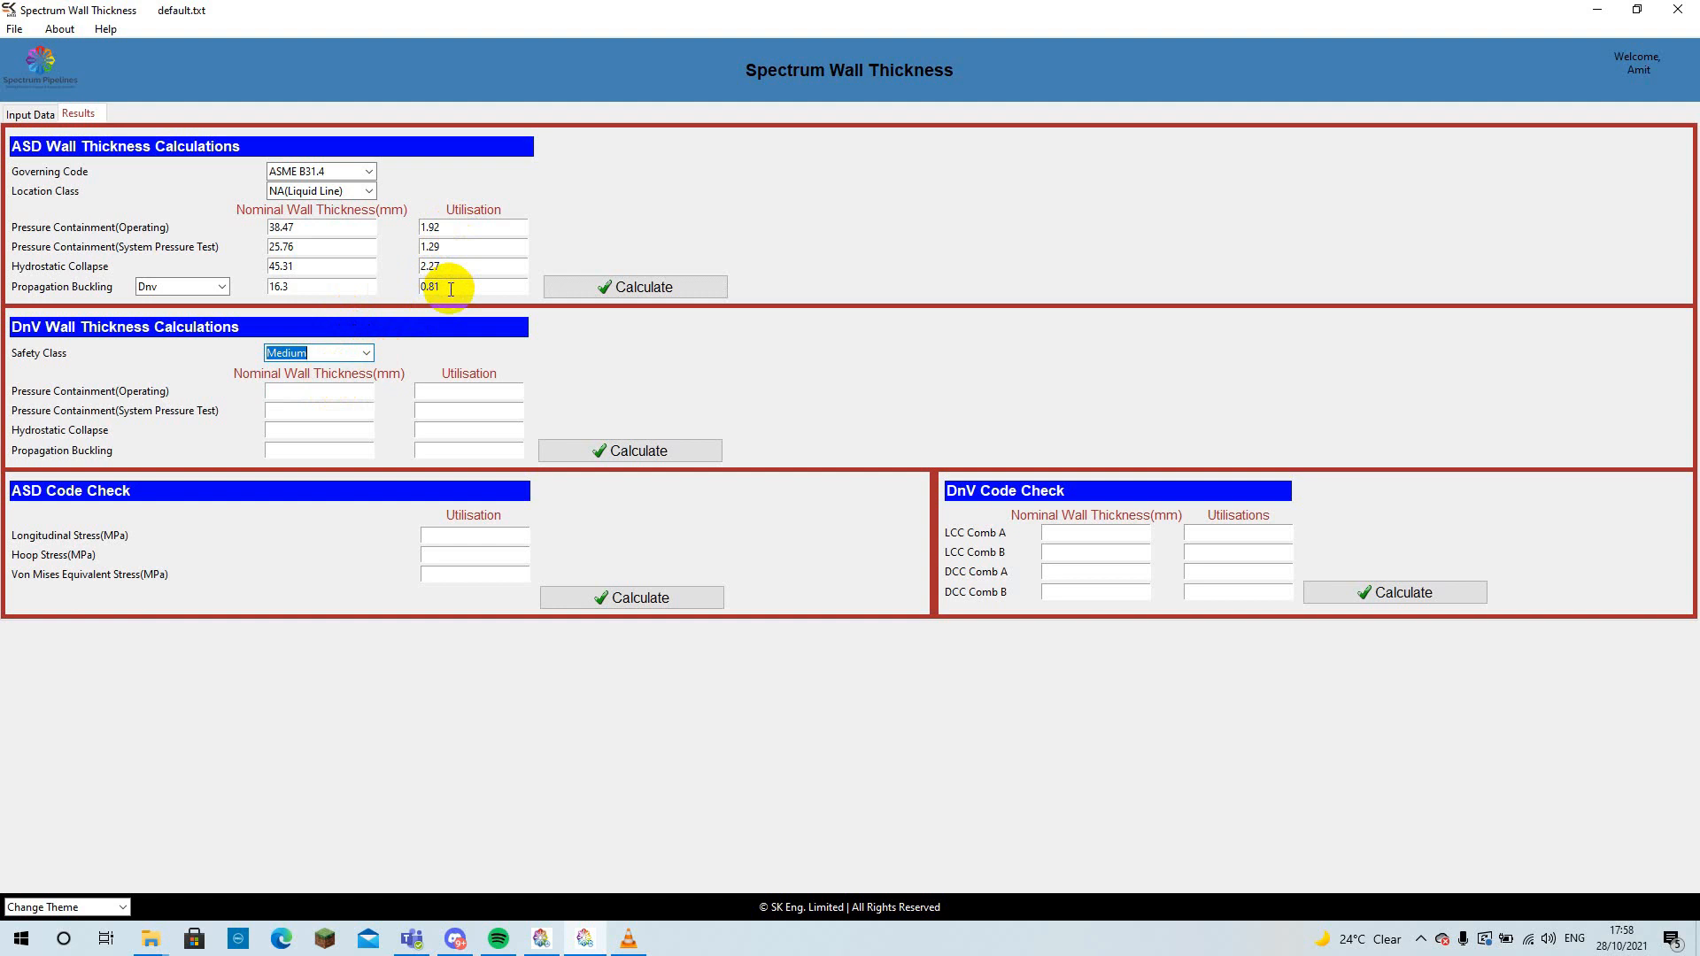
{"action": "left_click", "coordinate": [367, 352]}
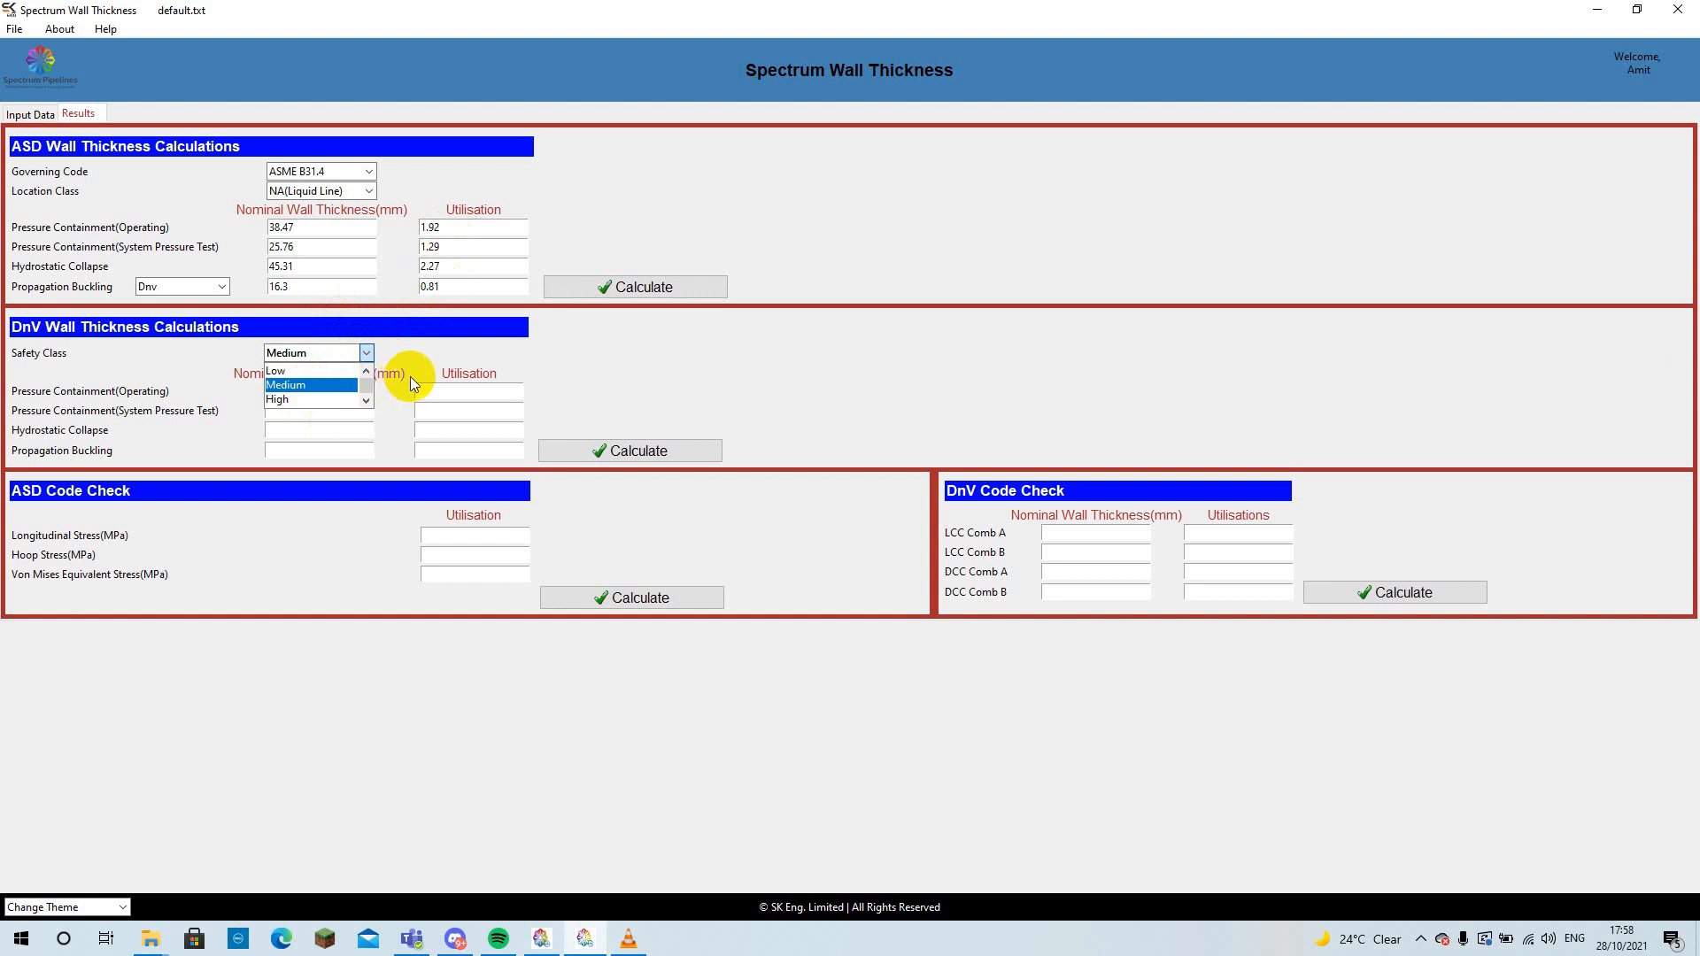
{"action": "left_click", "coordinate": [423, 351]}
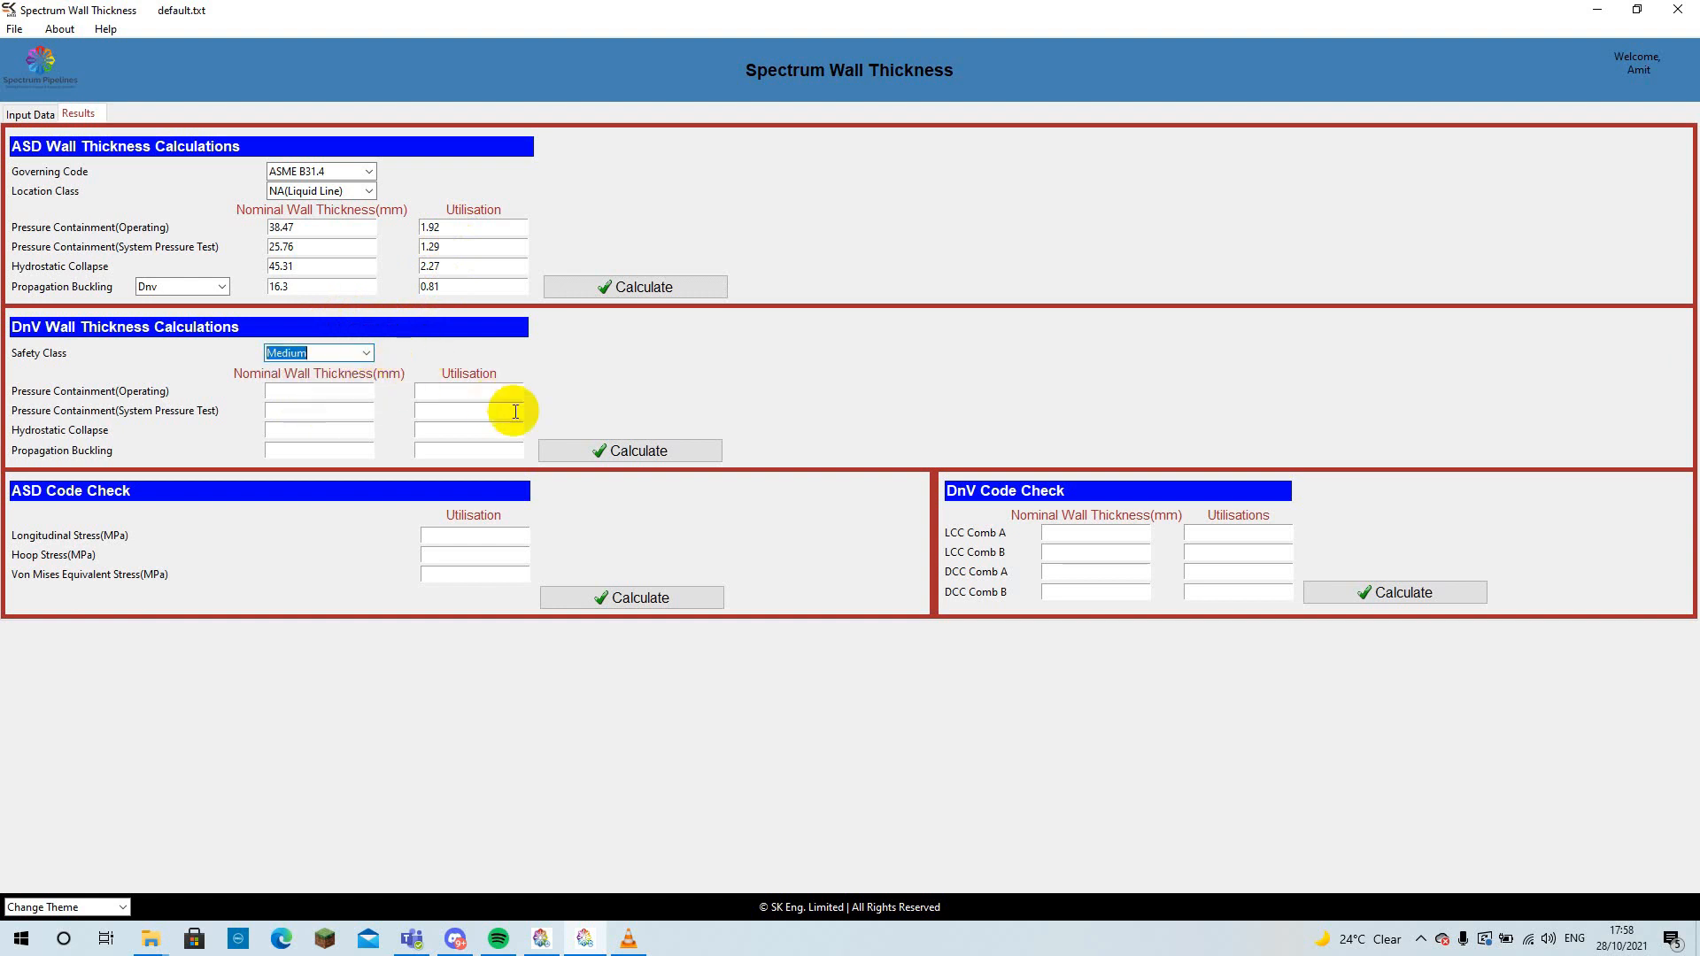
{"action": "left_click", "coordinate": [625, 452]}
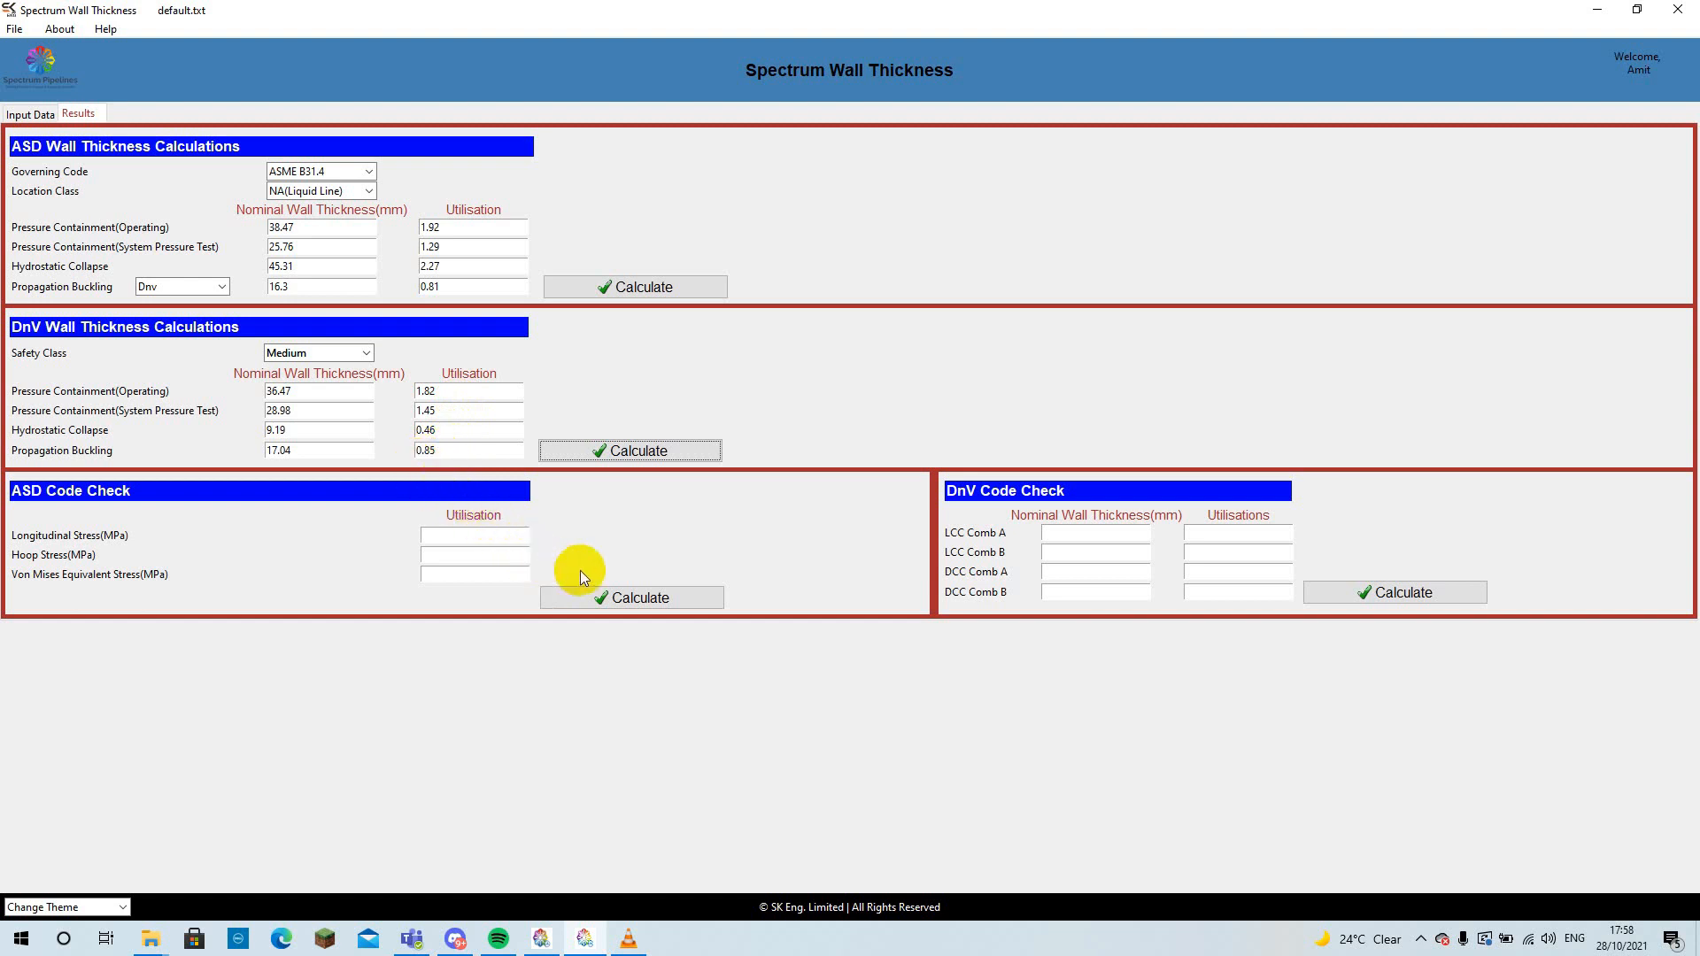
Run the ASD code check and the DnV code check calculations
{"action": "left_click", "coordinate": [631, 604]}
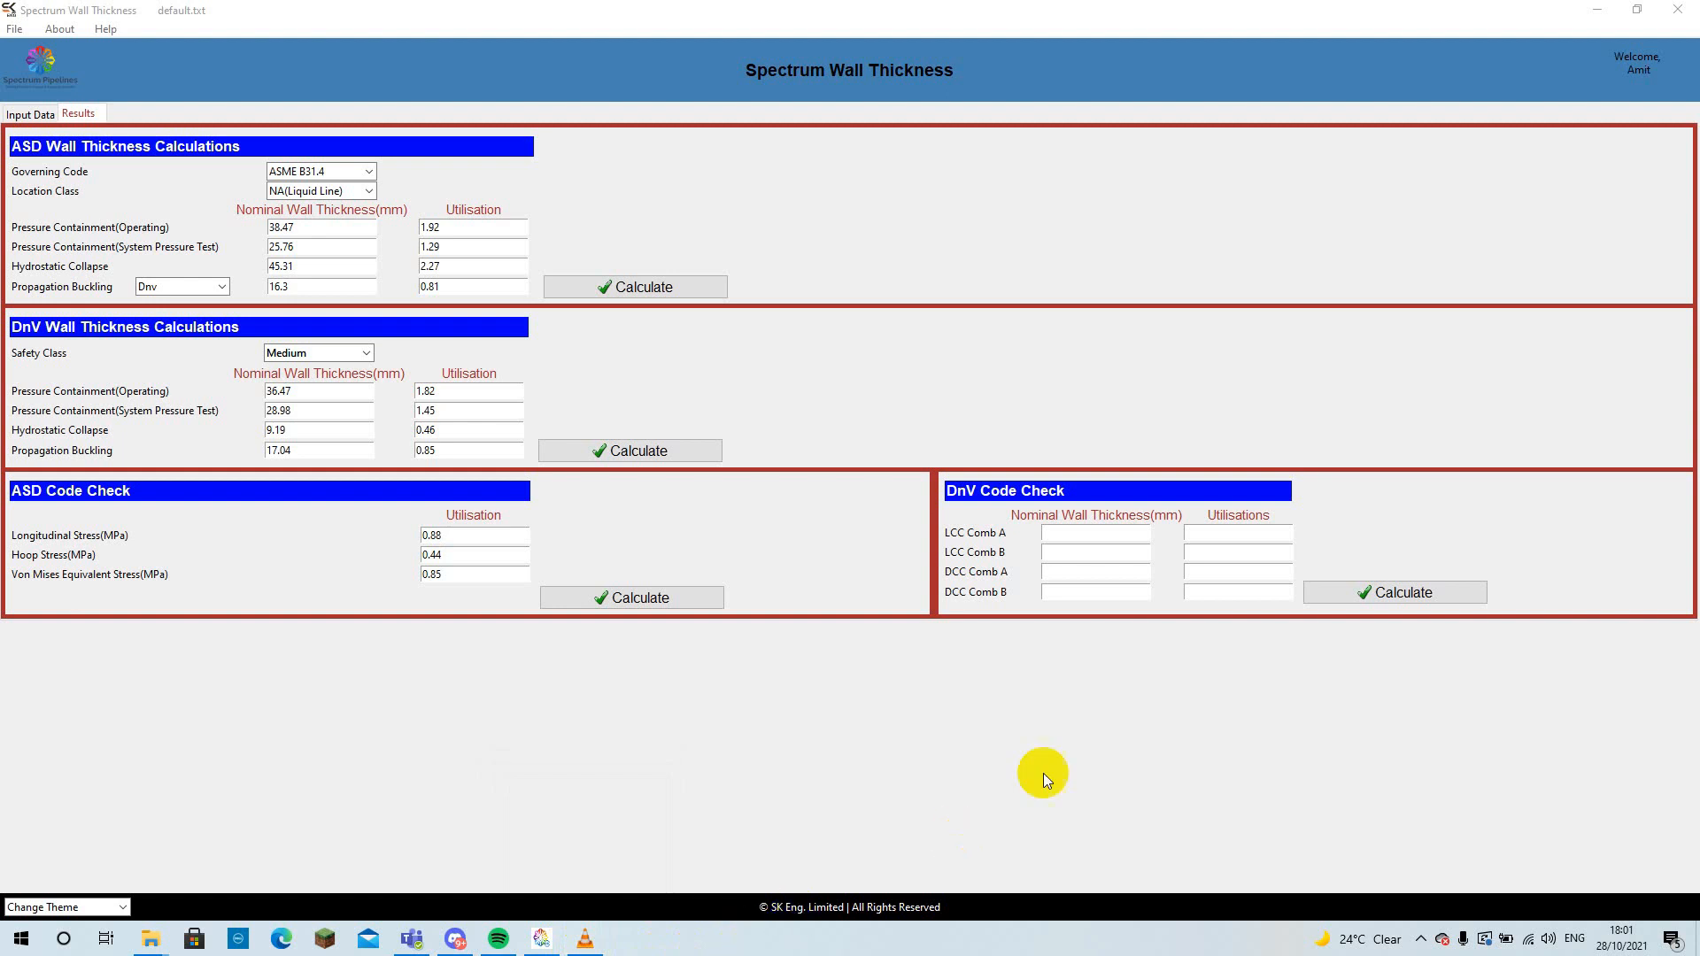
{"action": "left_click", "coordinate": [1392, 598]}
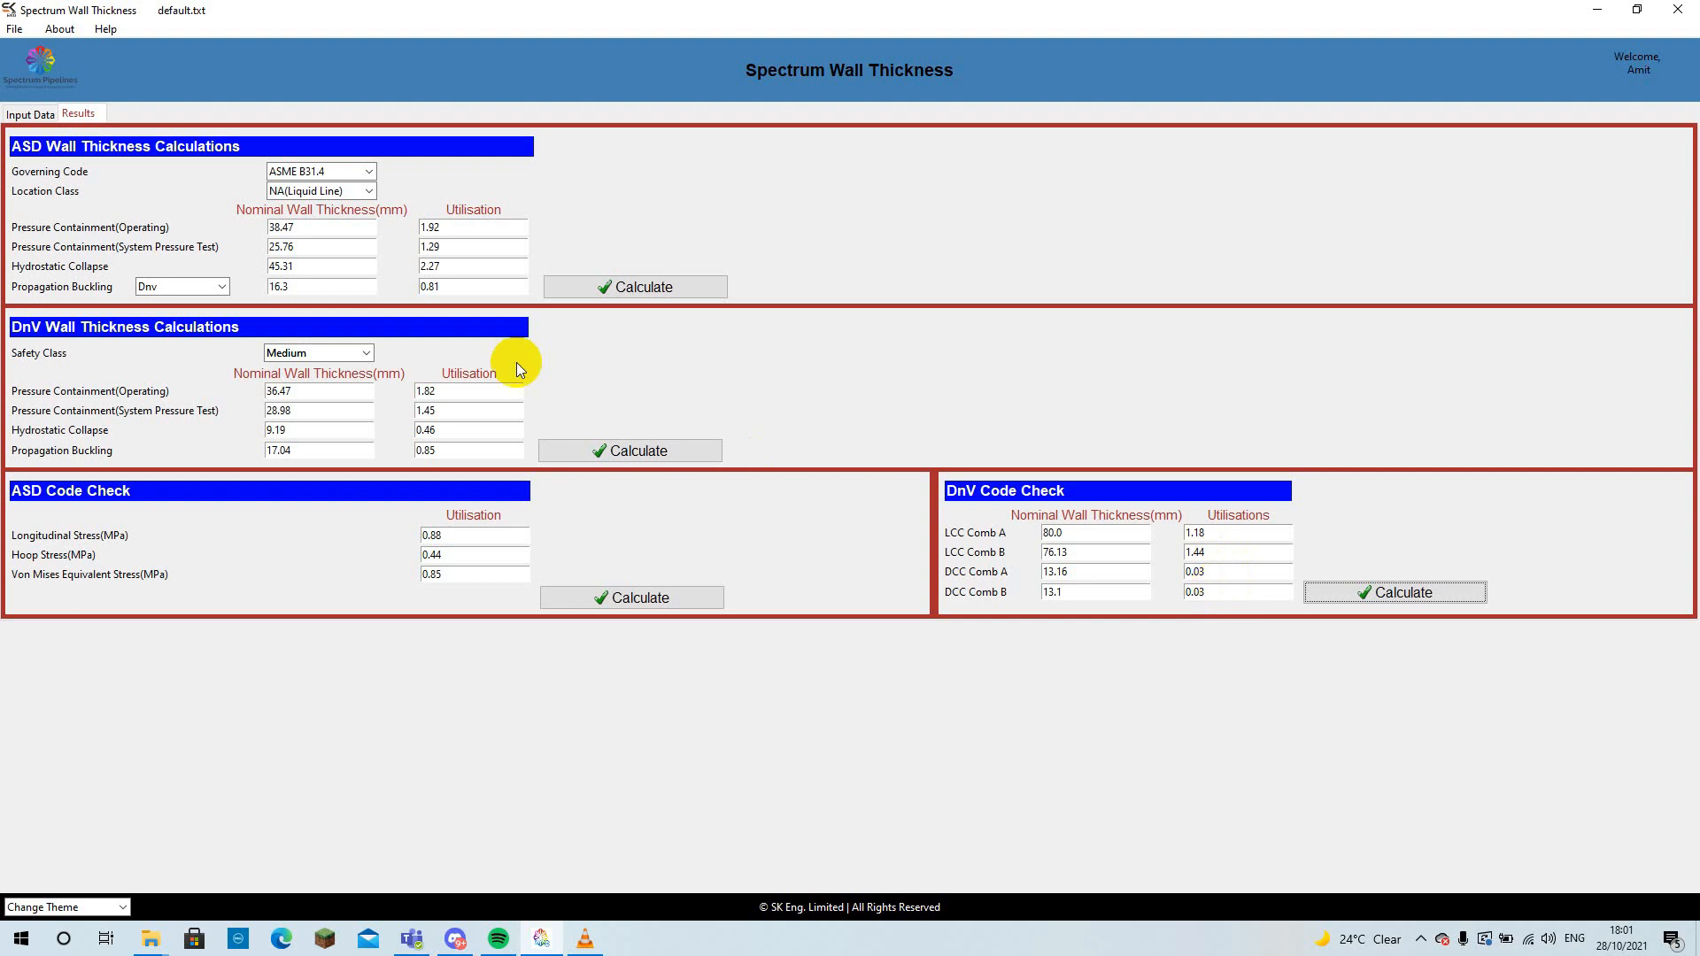
Display the available project file commands
{"action": "left_click", "coordinate": [15, 29]}
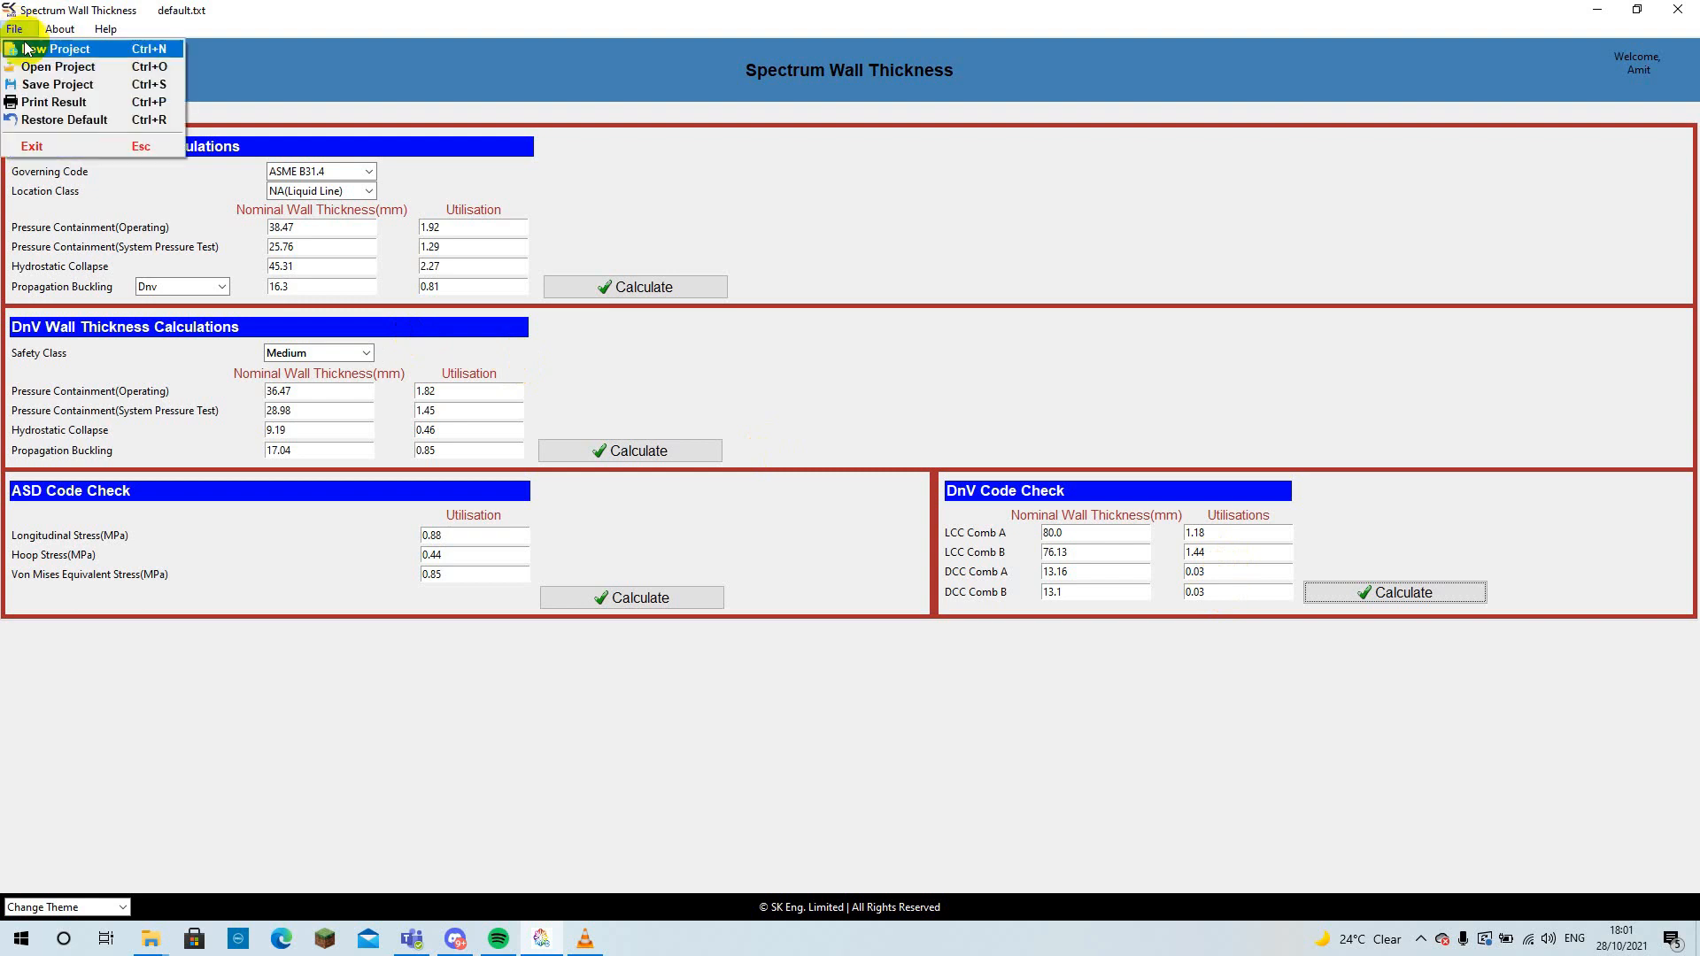